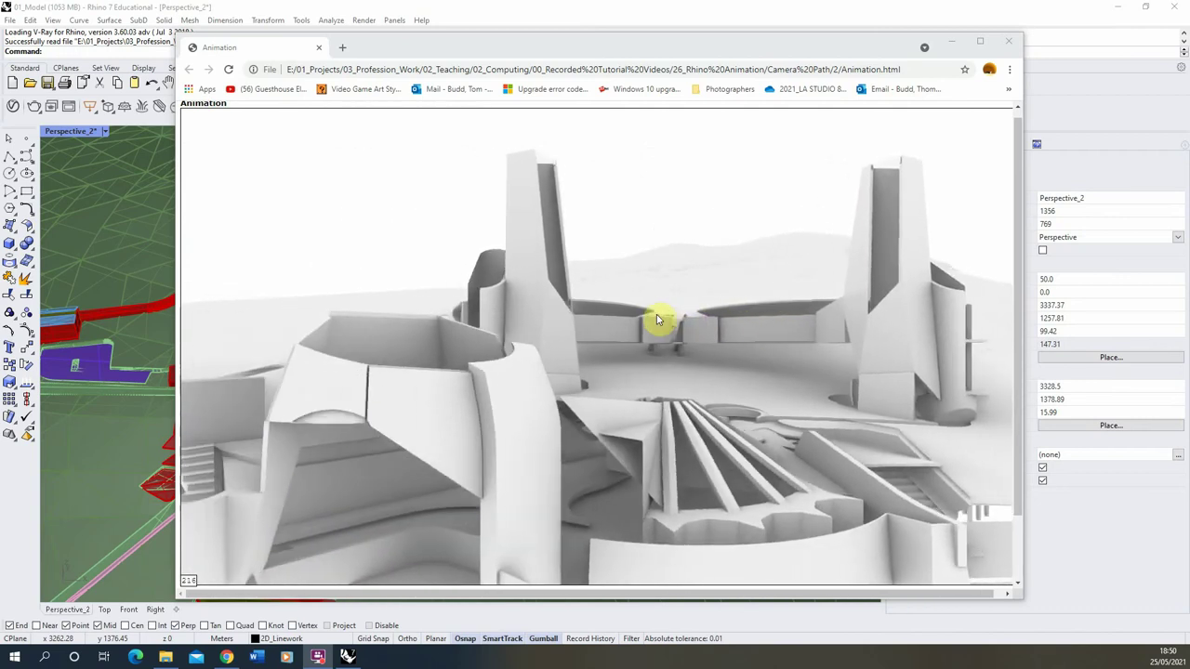
# Close the browser's animation preview to return to the Rhino model and show the Animation Setup tools among the render tools.
pyautogui.click(1009, 41)
pyautogui.click(856, 93)
pyautogui.moveTo(398, 285); pyautogui.dragTo(410, 252, button='right')
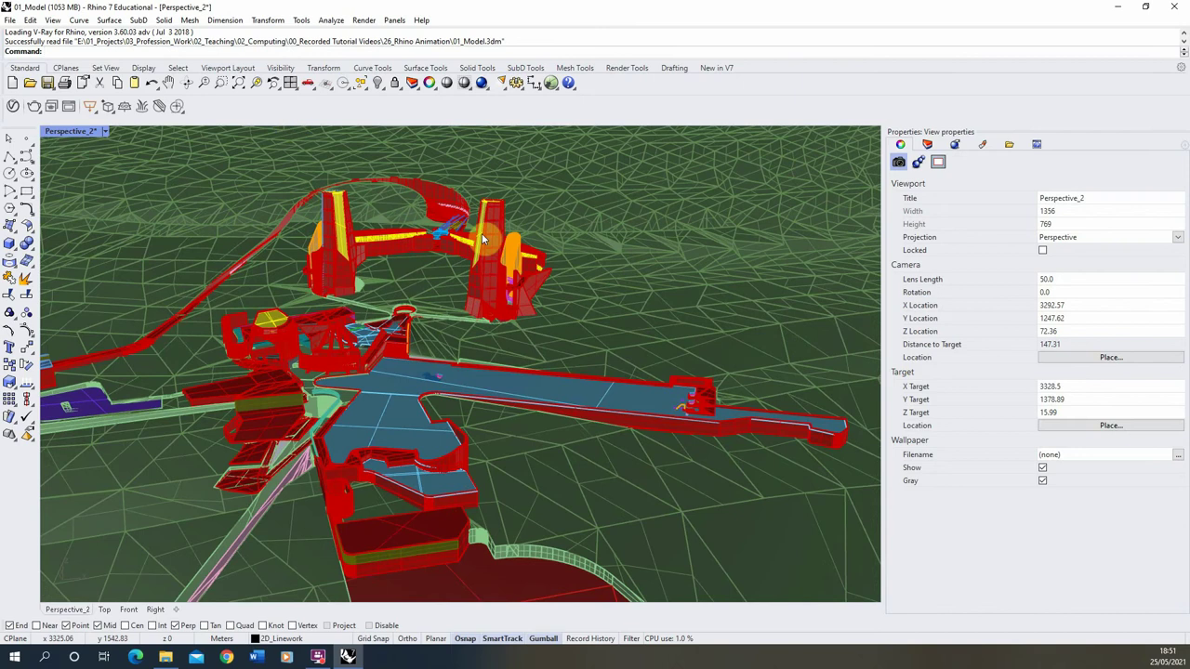
pyautogui.click(627, 68)
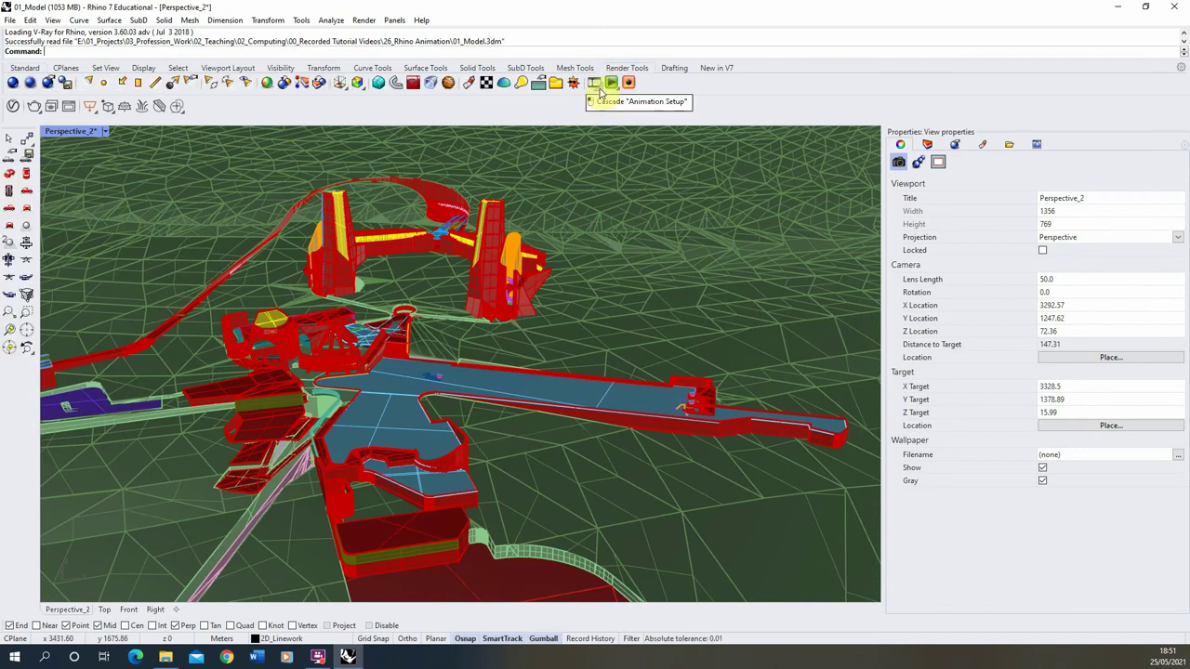
pyautogui.click(602, 82)
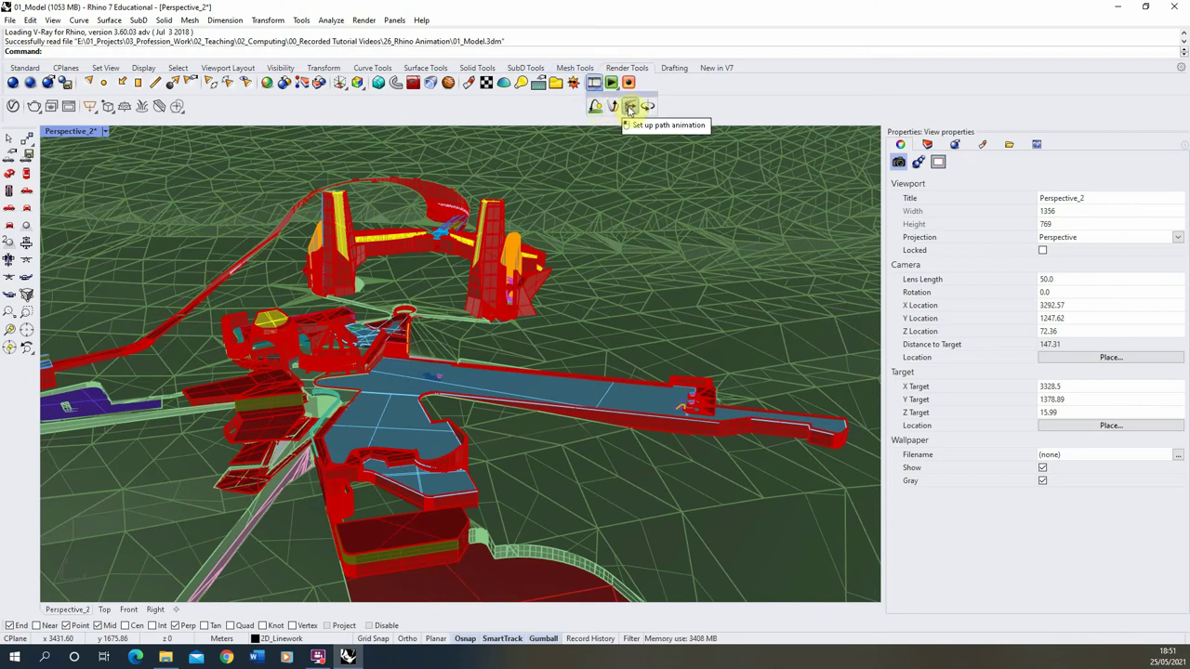
pyautogui.click(631, 108)
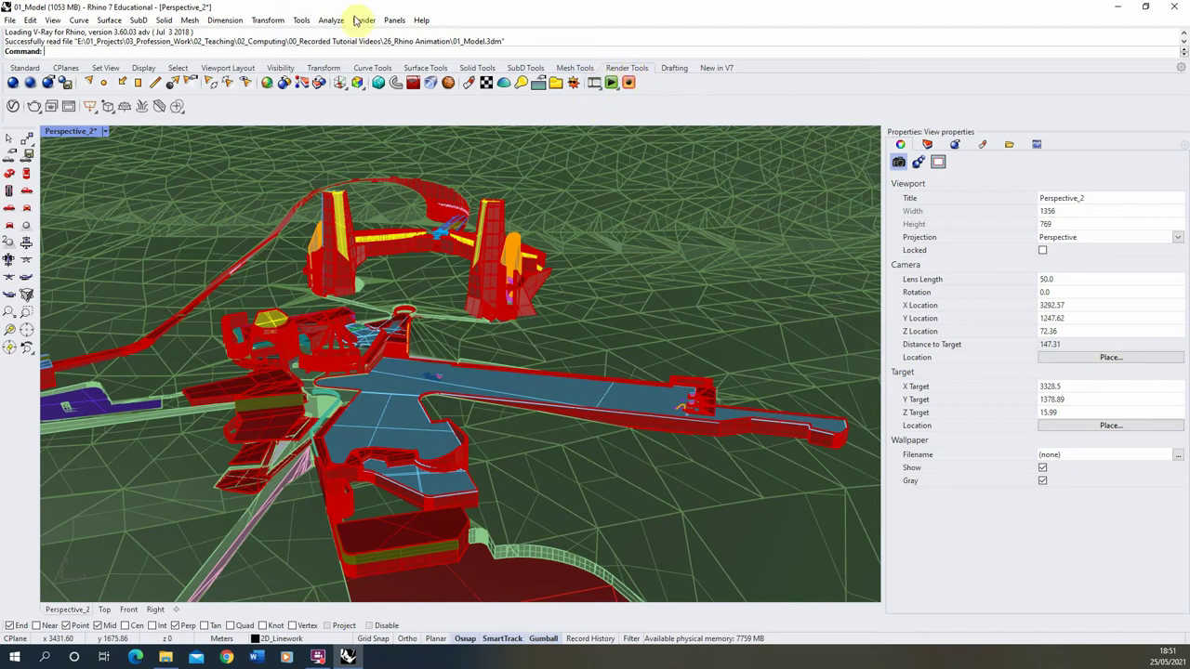
# Enable the Animation toolbar from the default toolbar file and float the Animation Setup tools beside it.
pyautogui.click(302, 21)
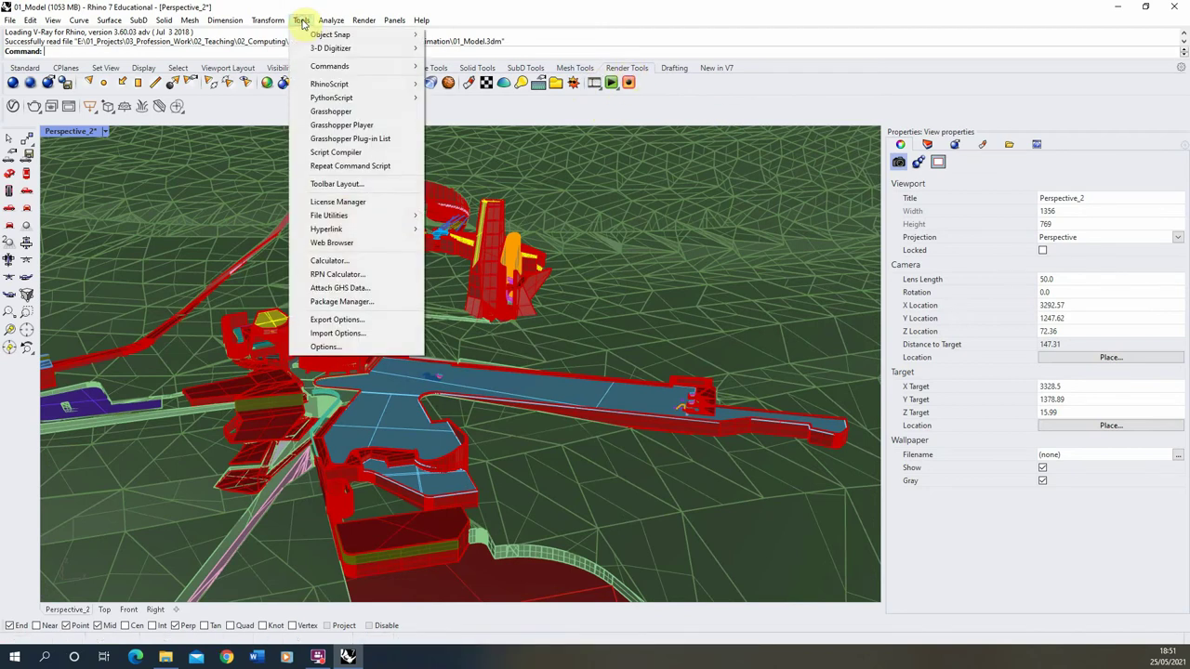
pyautogui.click(357, 184)
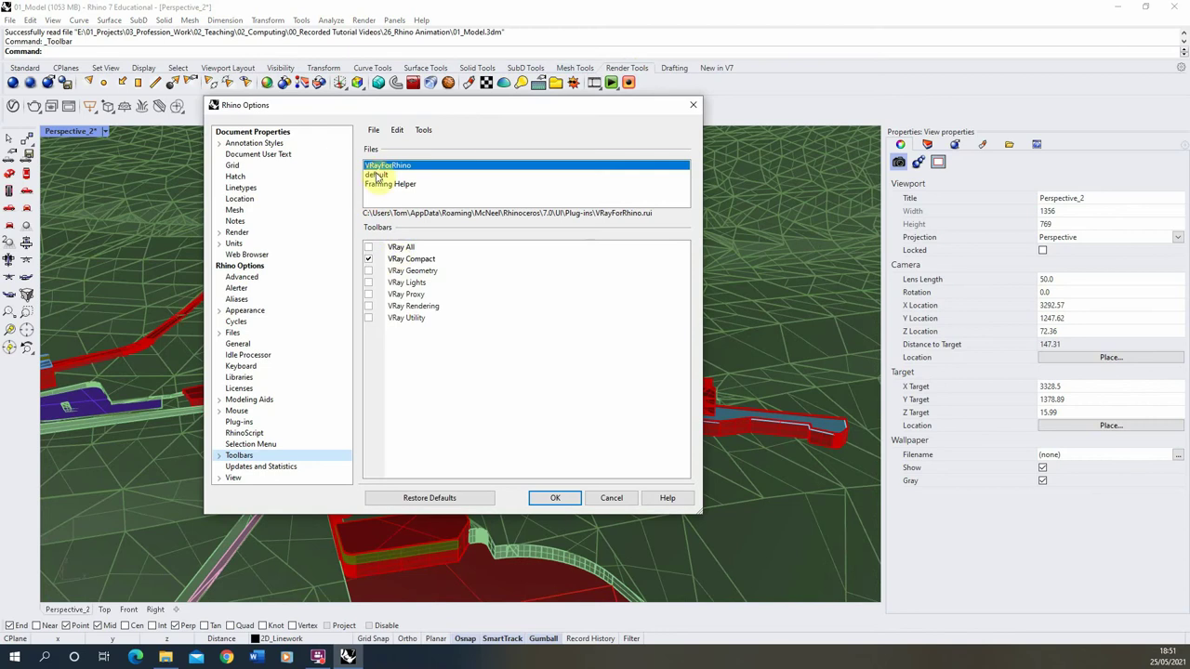
pyautogui.click(375, 175)
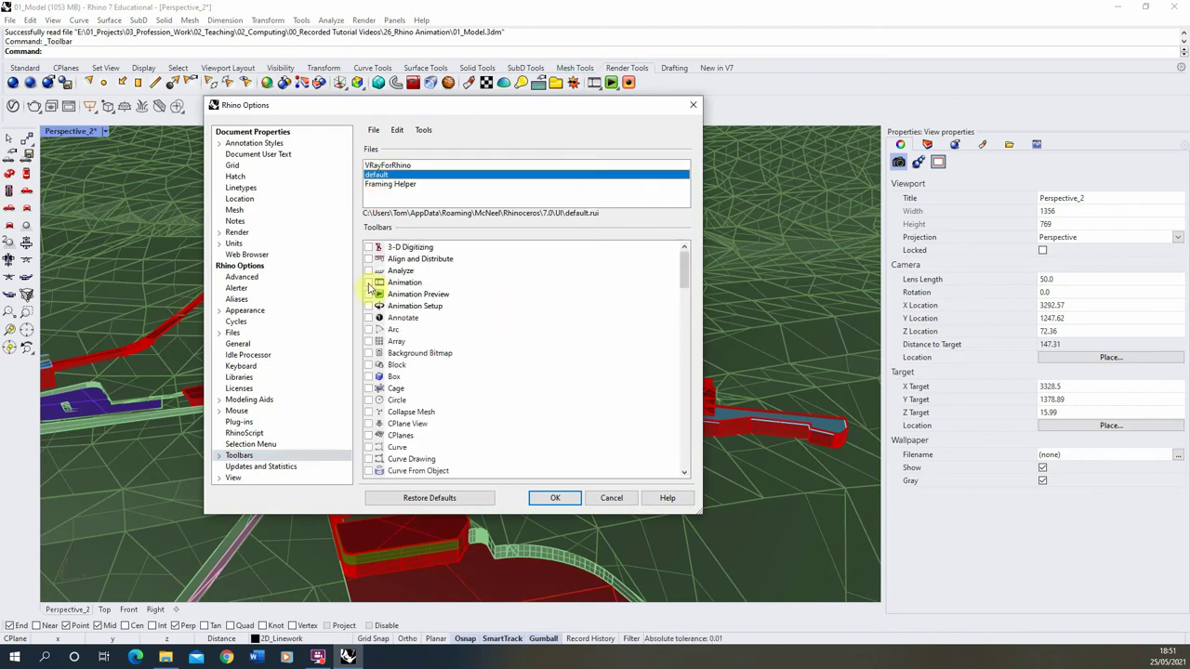
pyautogui.click(368, 281)
pyautogui.click(554, 498)
pyautogui.moveTo(676, 169); pyautogui.dragTo(720, 206)
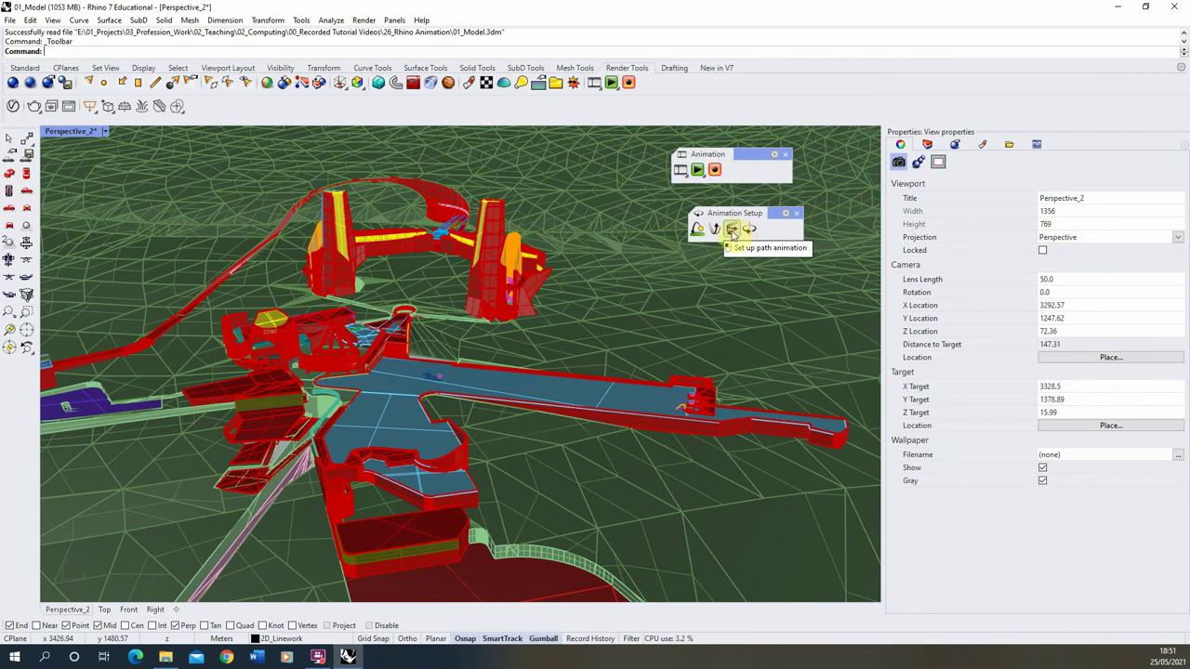
pyautogui.click(732, 230)
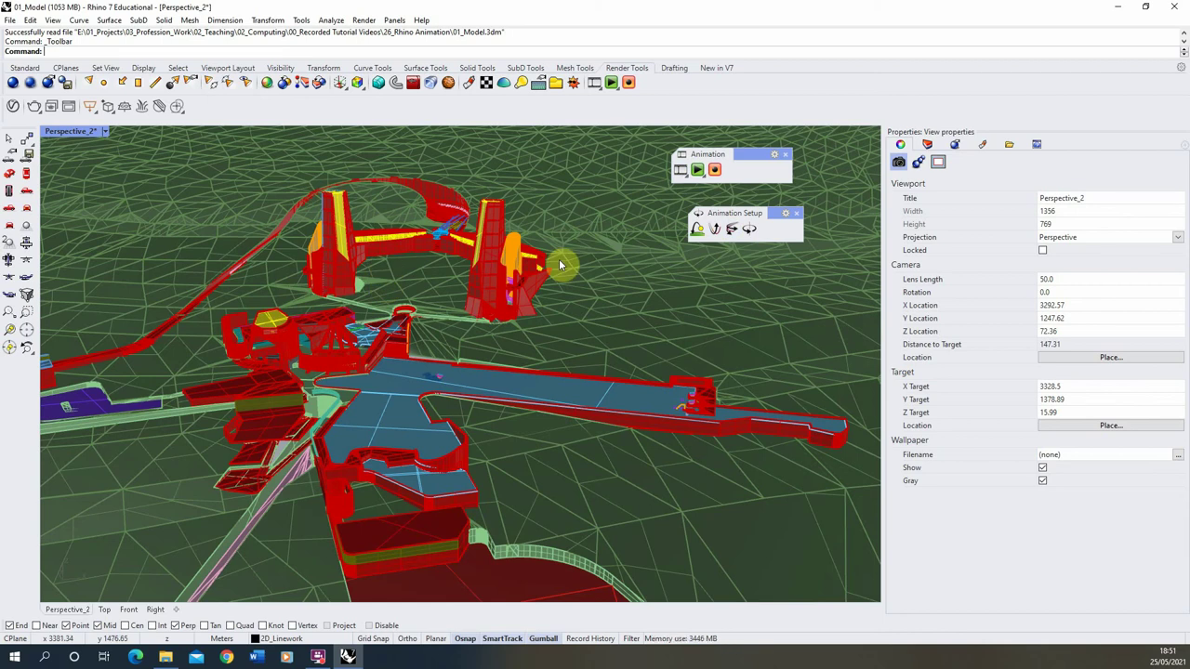
# Draw a straight two-point polyline across the front of the building complex as a camera path.
pyautogui.moveTo(271, 207); pyautogui.dragTo(253, 229, button='right')
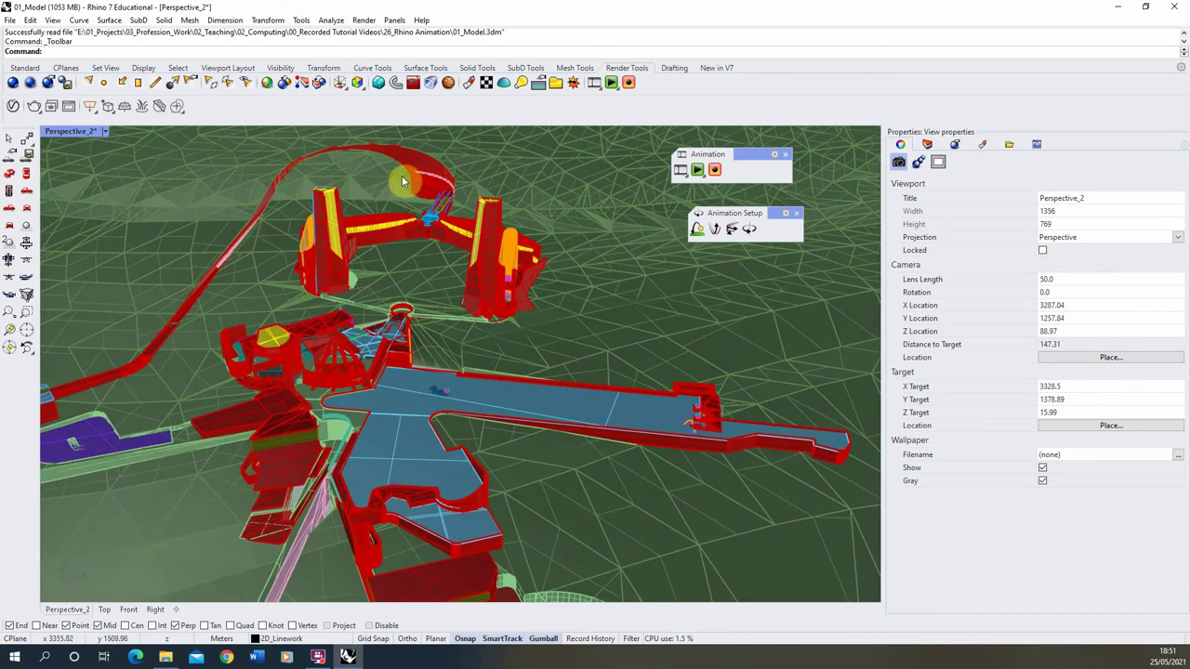
pyautogui.click(23, 69)
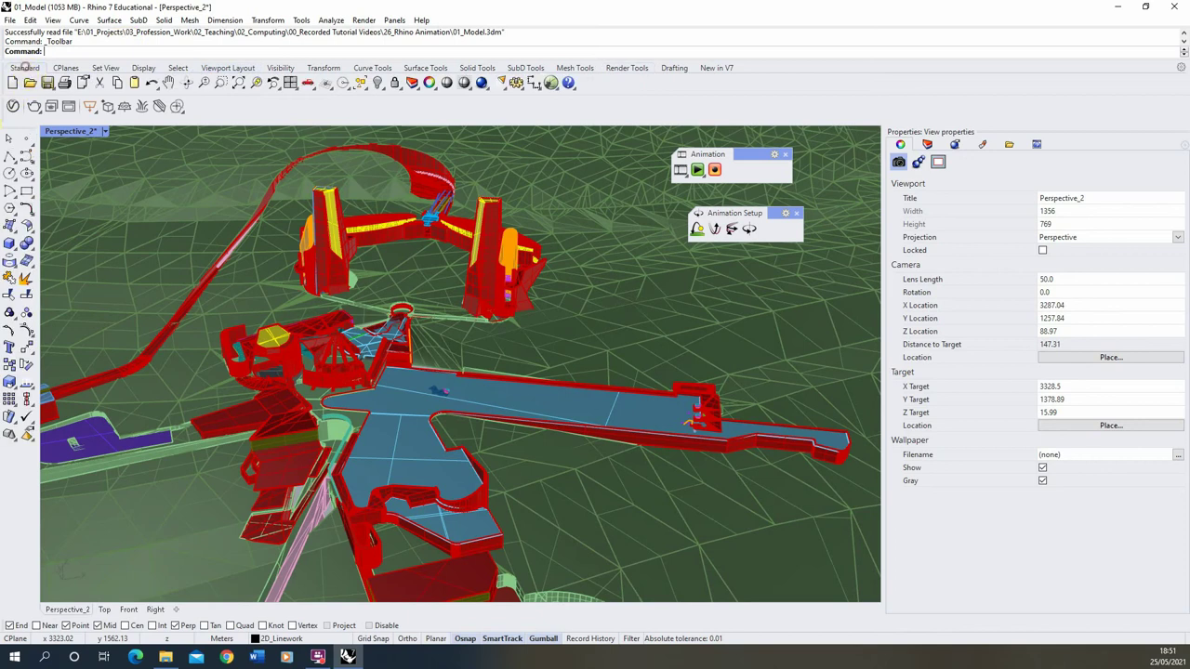
pyautogui.click(9, 157)
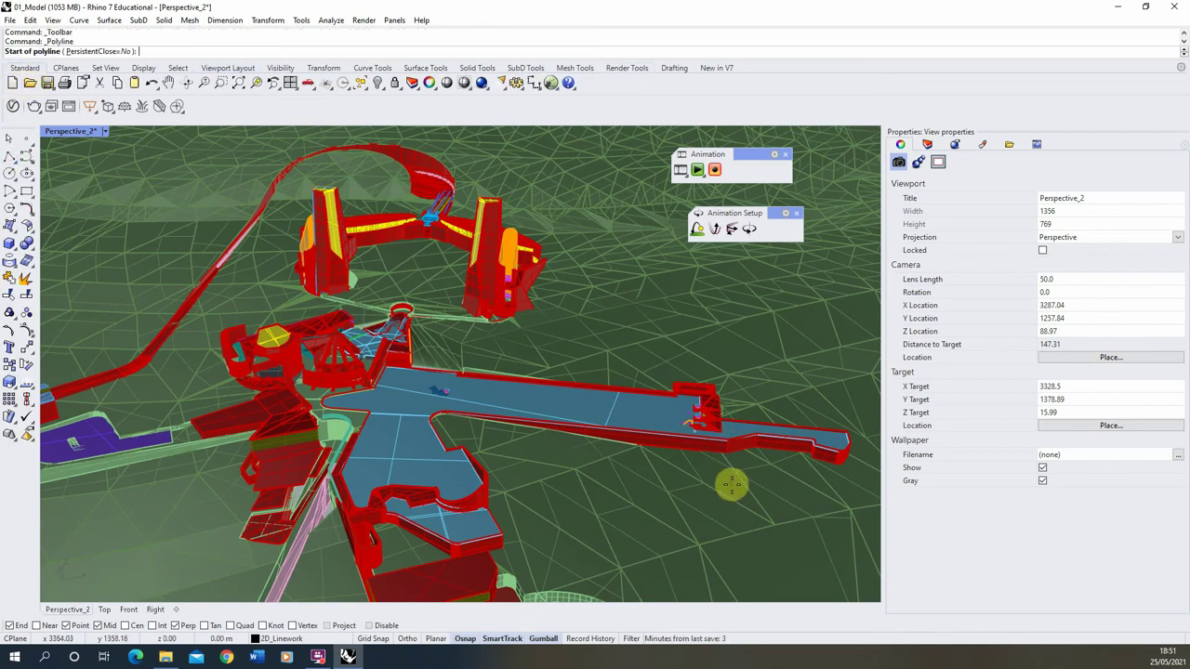
pyautogui.click(842, 509)
pyautogui.moveTo(813, 486); pyautogui.dragTo(256, 443, button='right')
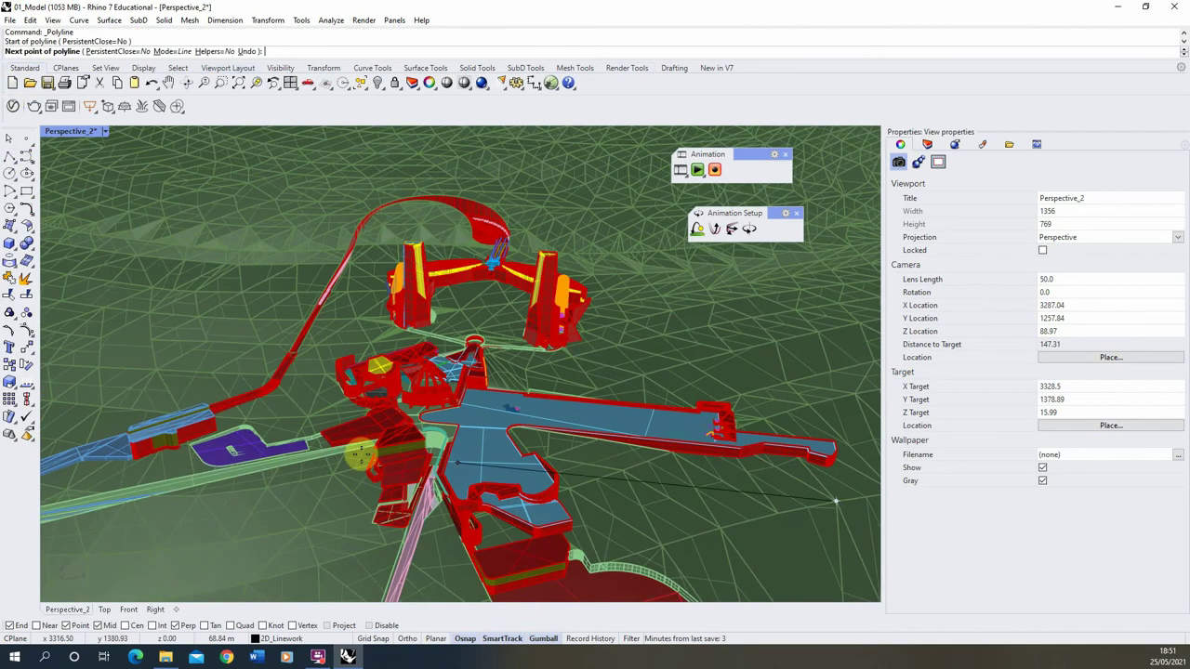
pyautogui.click(277, 478)
pyautogui.press('Return')
# Select the new camera path curve and raise it above the ground with the gumball.
pyautogui.click(358, 487)
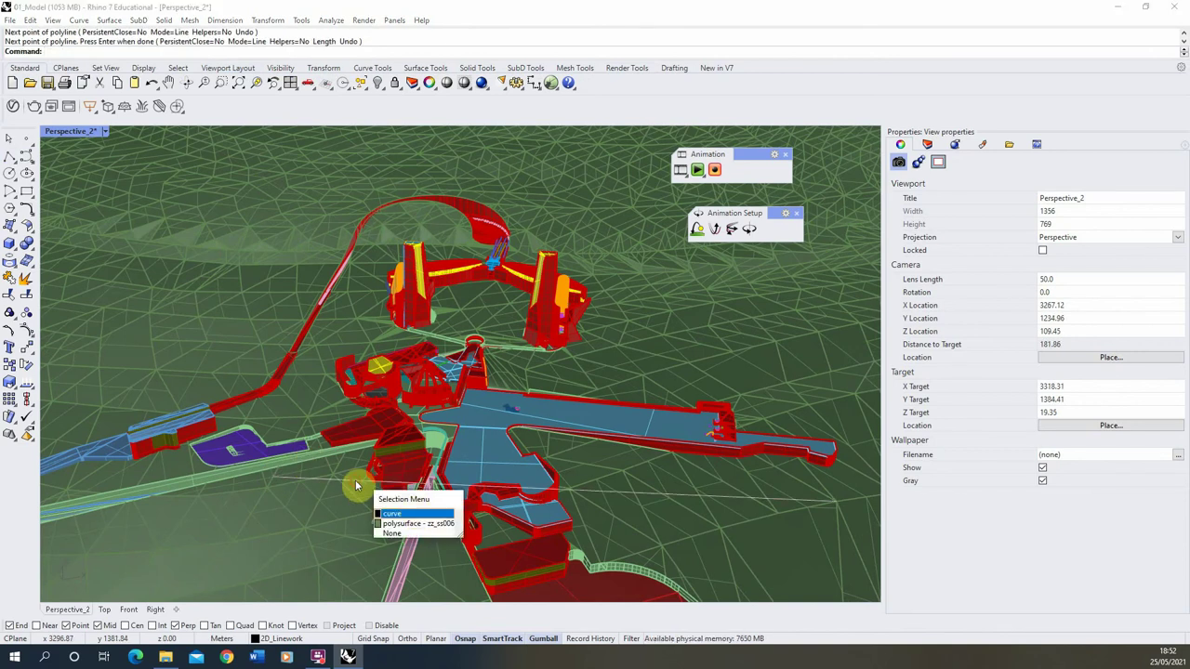
pyautogui.click(412, 514)
pyautogui.moveTo(557, 457); pyautogui.dragTo(518, 457)
pyautogui.moveTo(519, 458); pyautogui.dragTo(356, 321, button='right')
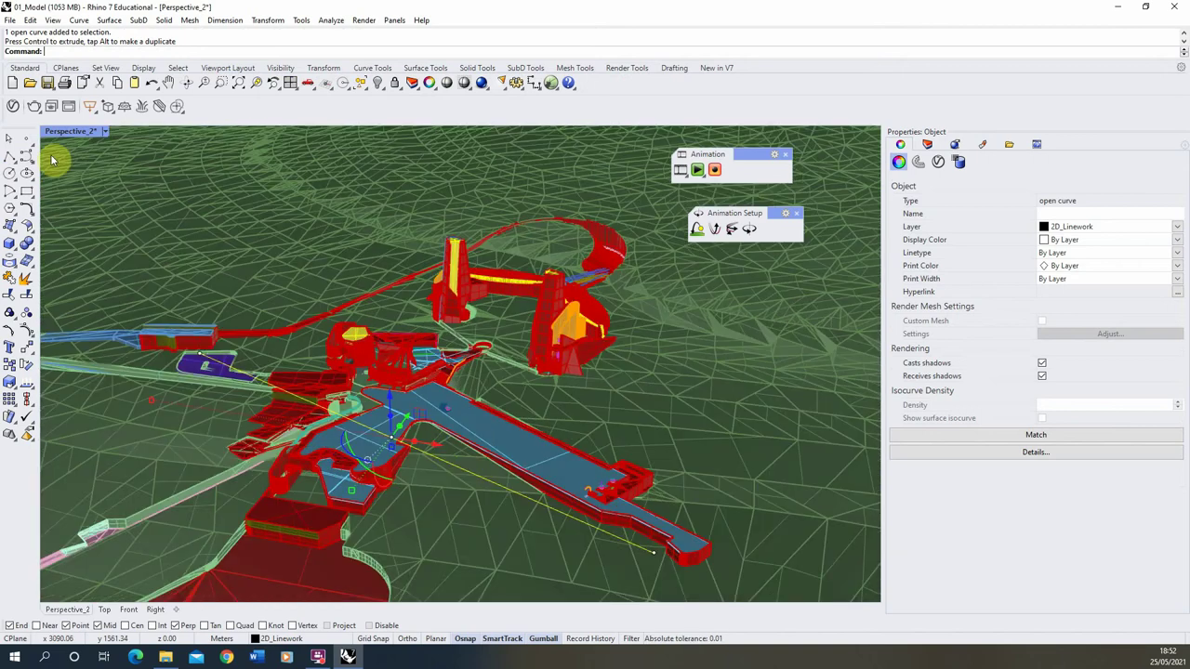
# Place a single point object on the tower beside the orange surfaces as the camera target, leaving nothing selected.
pyautogui.click(26, 138)
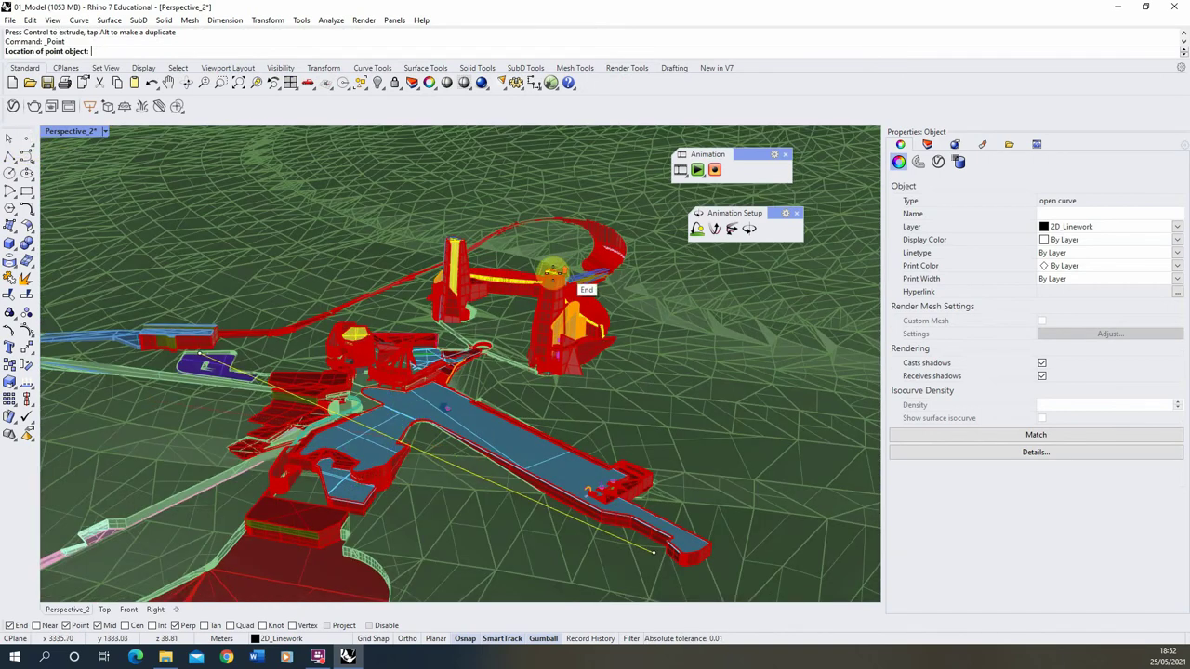
pyautogui.scroll(3, 547, 270)
pyautogui.scroll(4, 549, 271)
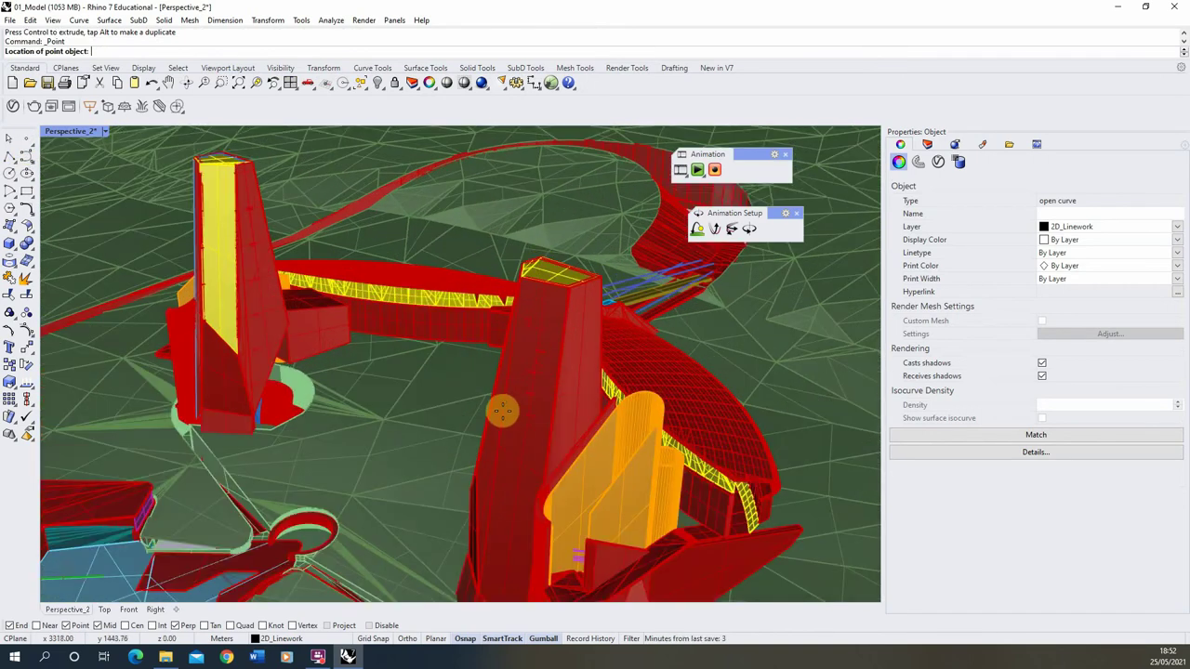
pyautogui.click(545, 485)
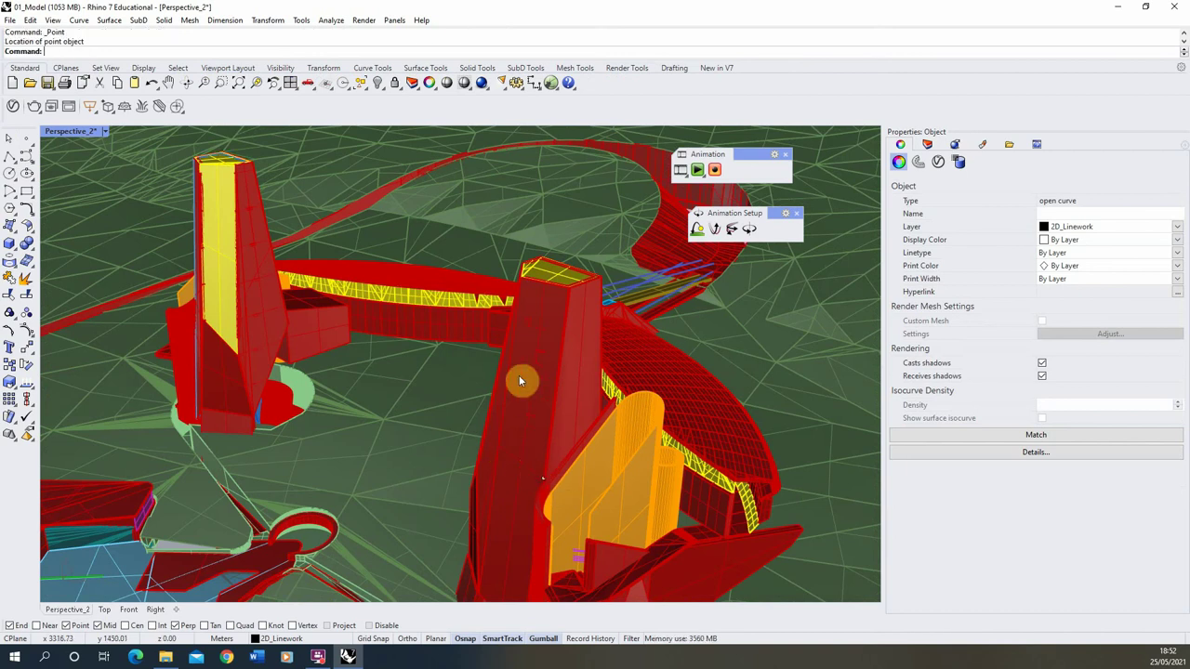
pyautogui.scroll(-4, 475, 381)
pyautogui.moveTo(437, 375); pyautogui.dragTo(592, 457, button='right')
pyautogui.click(566, 435)
pyautogui.scroll(-5, 566, 430)
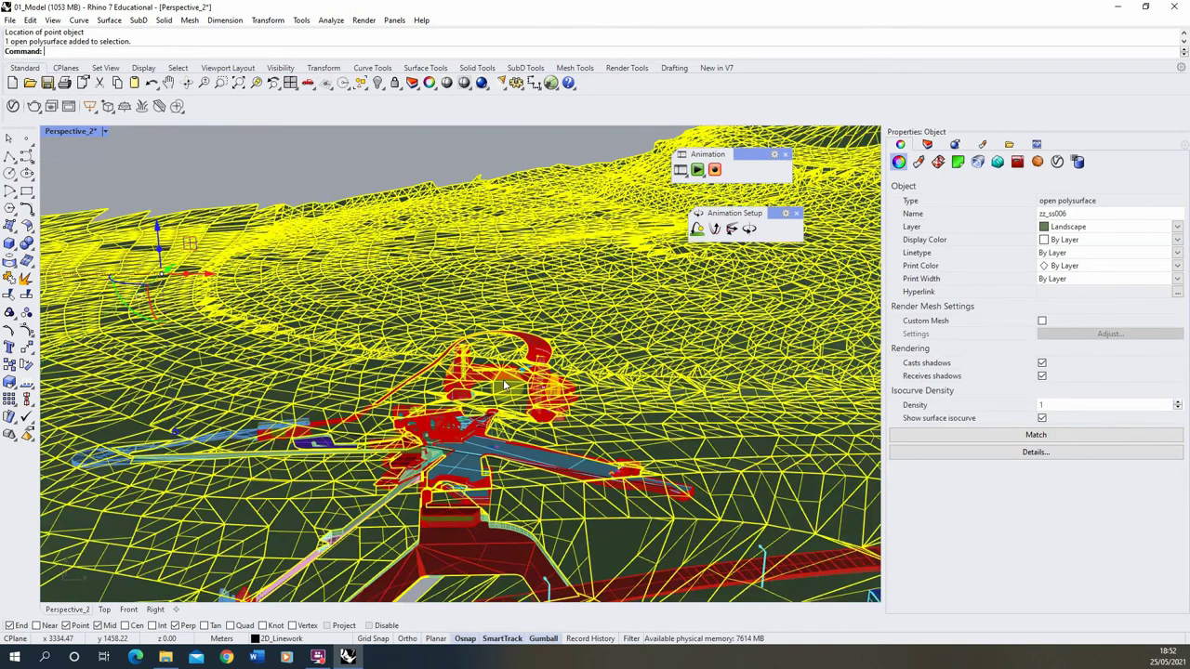
pyautogui.press('Escape')
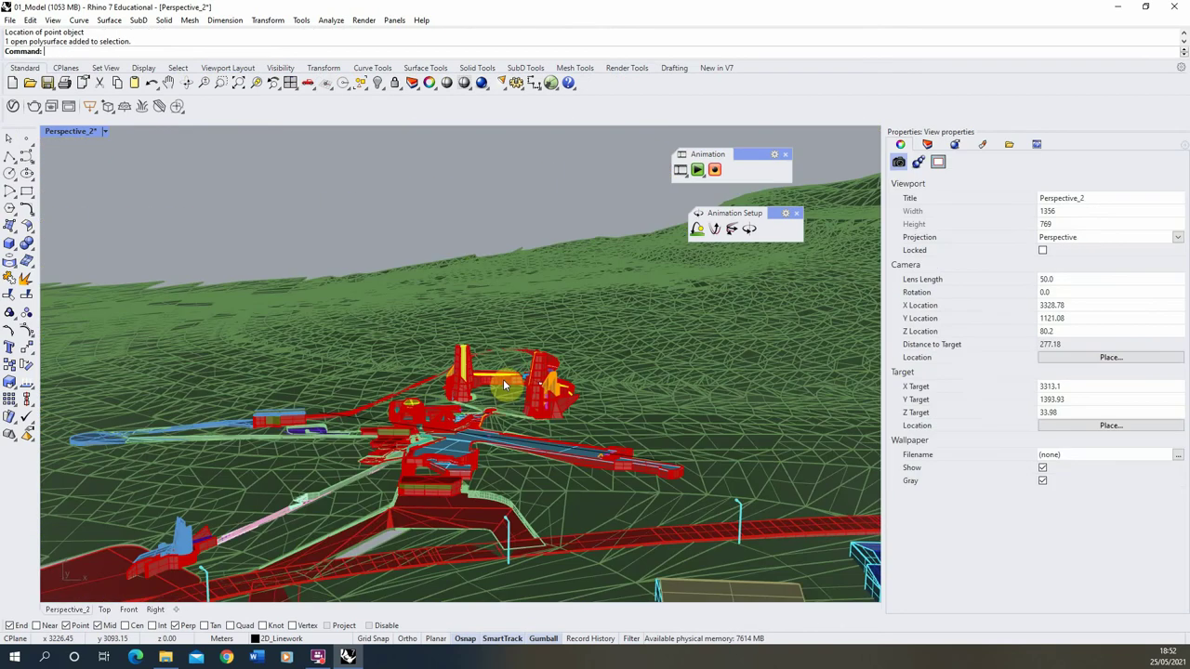
# Set up a path animation with the drawn curve as the camera path and the tower point as the target.
pyautogui.click(733, 229)
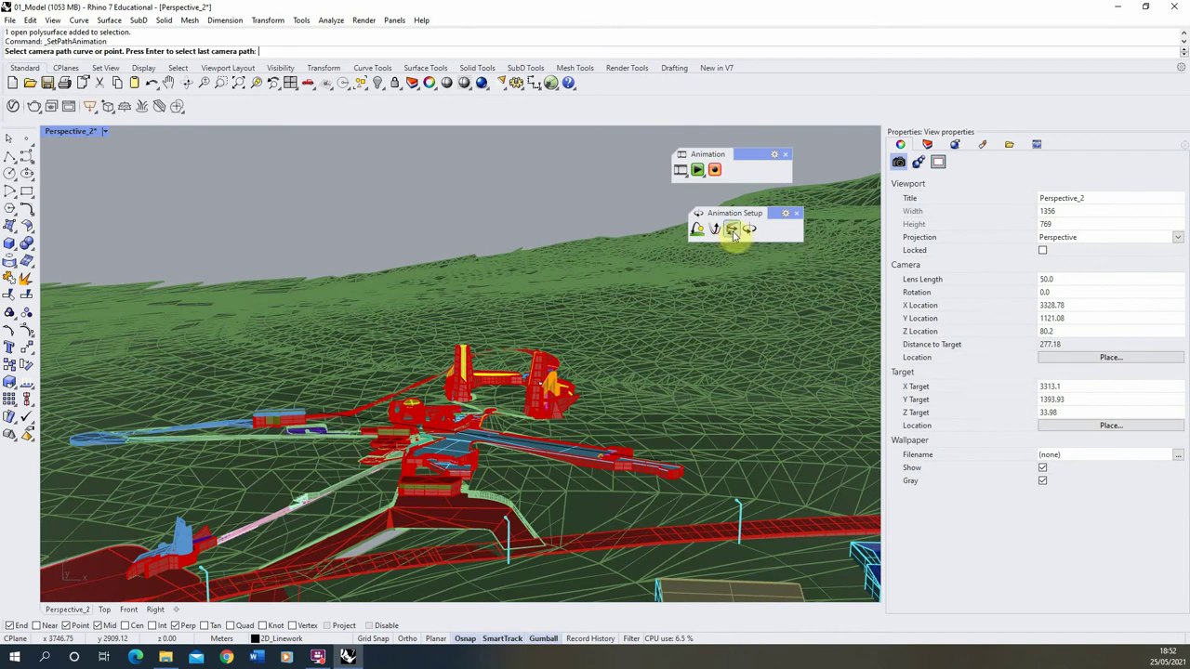
pyautogui.click(567, 451)
pyautogui.scroll(3, 545, 391)
pyautogui.scroll(3, 542, 387)
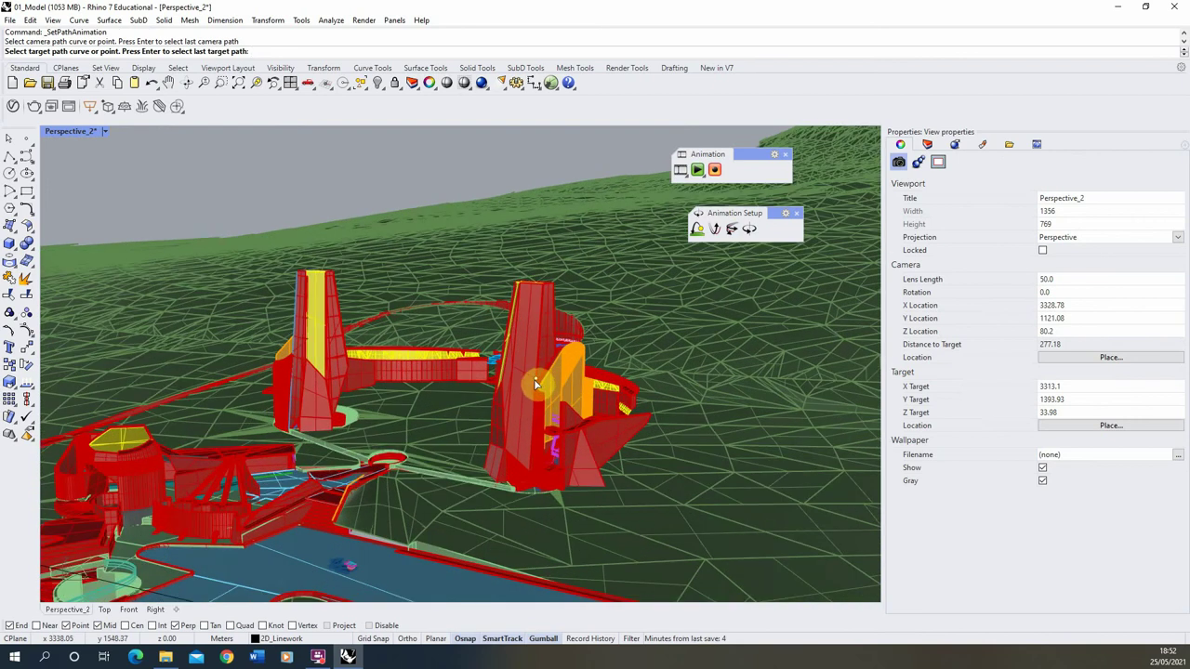
pyautogui.click(535, 383)
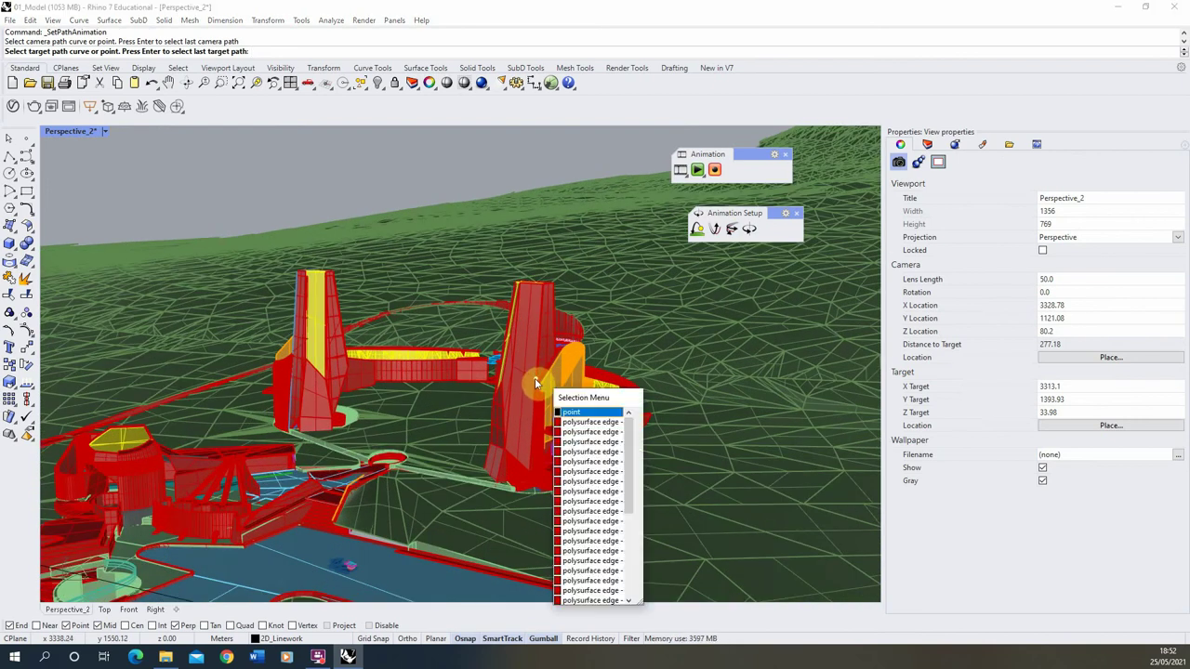
pyautogui.click(576, 413)
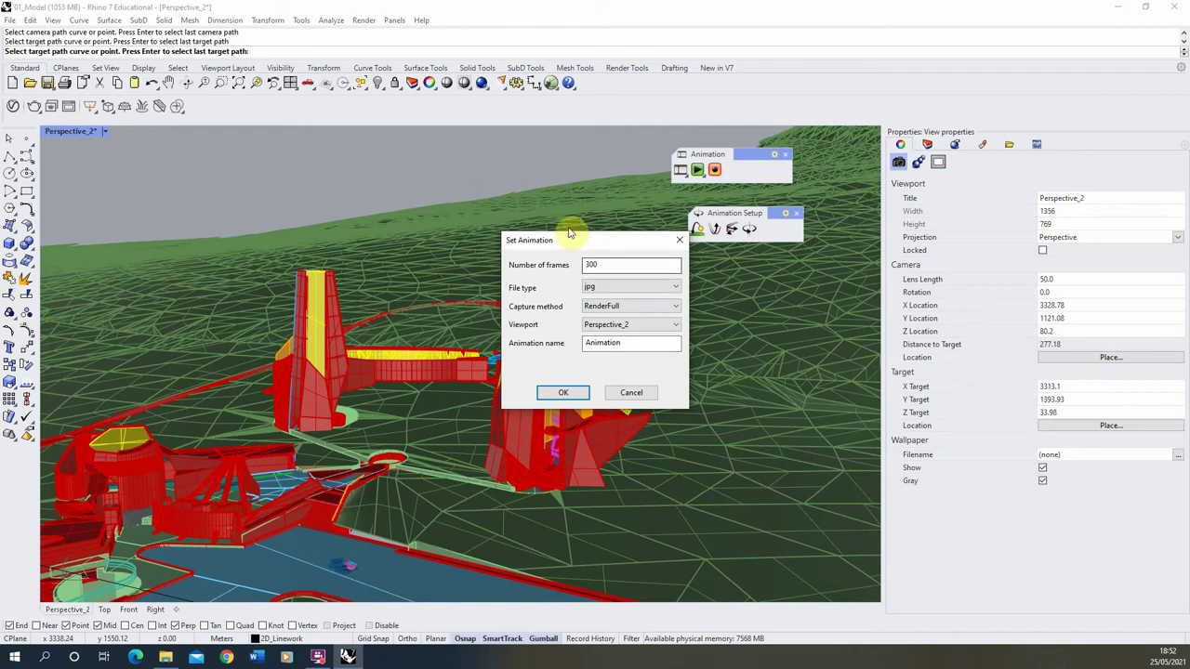
# Configure the animation with 100 frames, the RenderFull capture method and the Perspective_2 viewport, and accept the settings.
pyautogui.doubleClick(637, 264)
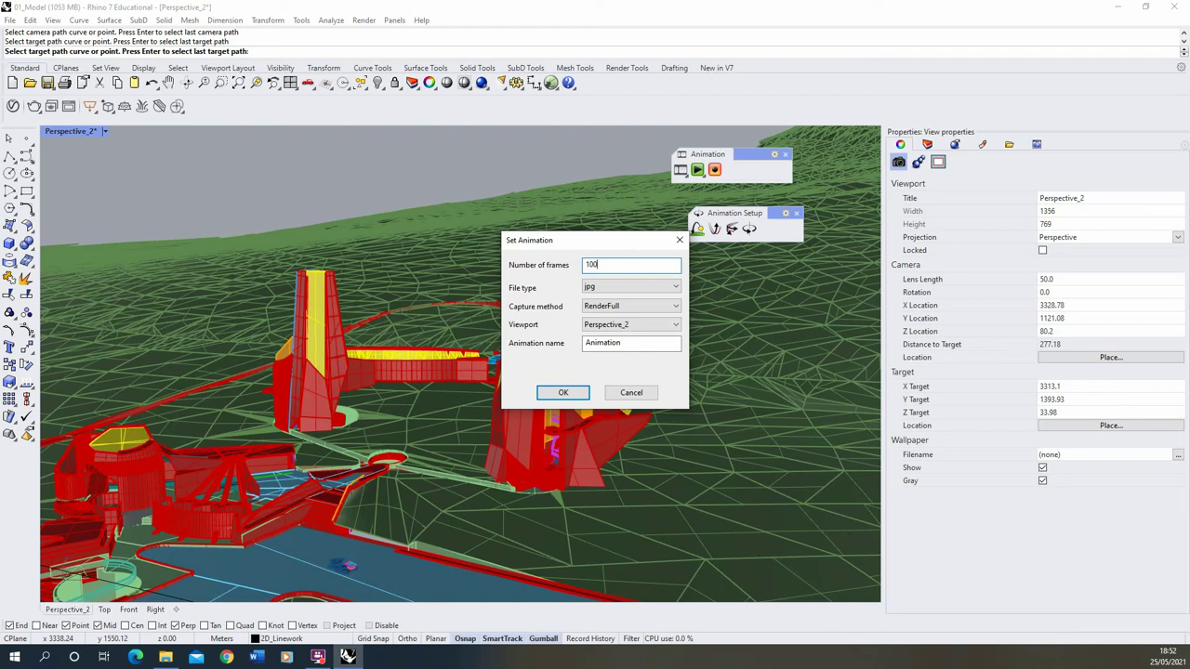
pyautogui.click(617, 310)
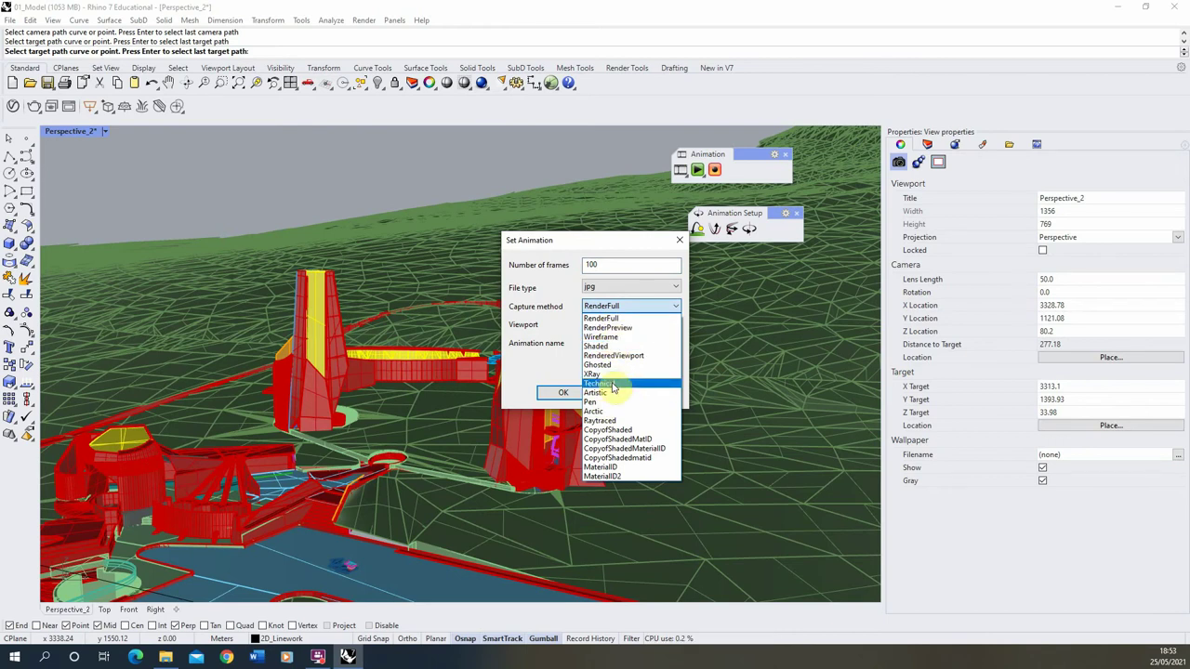
pyautogui.click(616, 321)
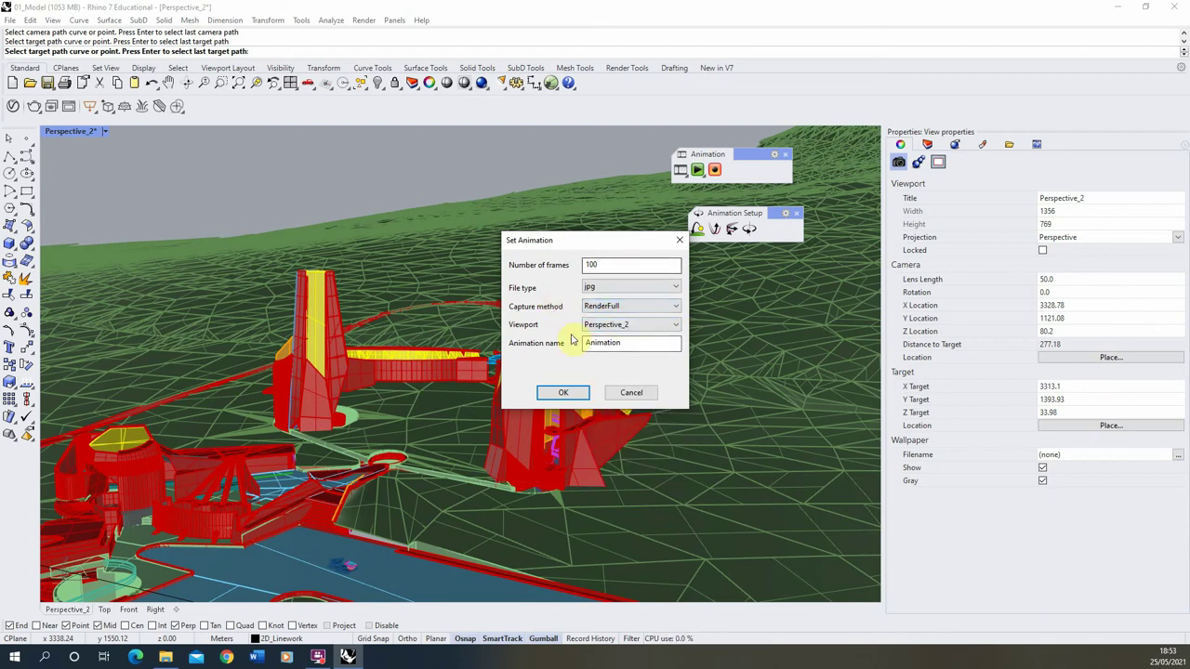
pyautogui.click(624, 325)
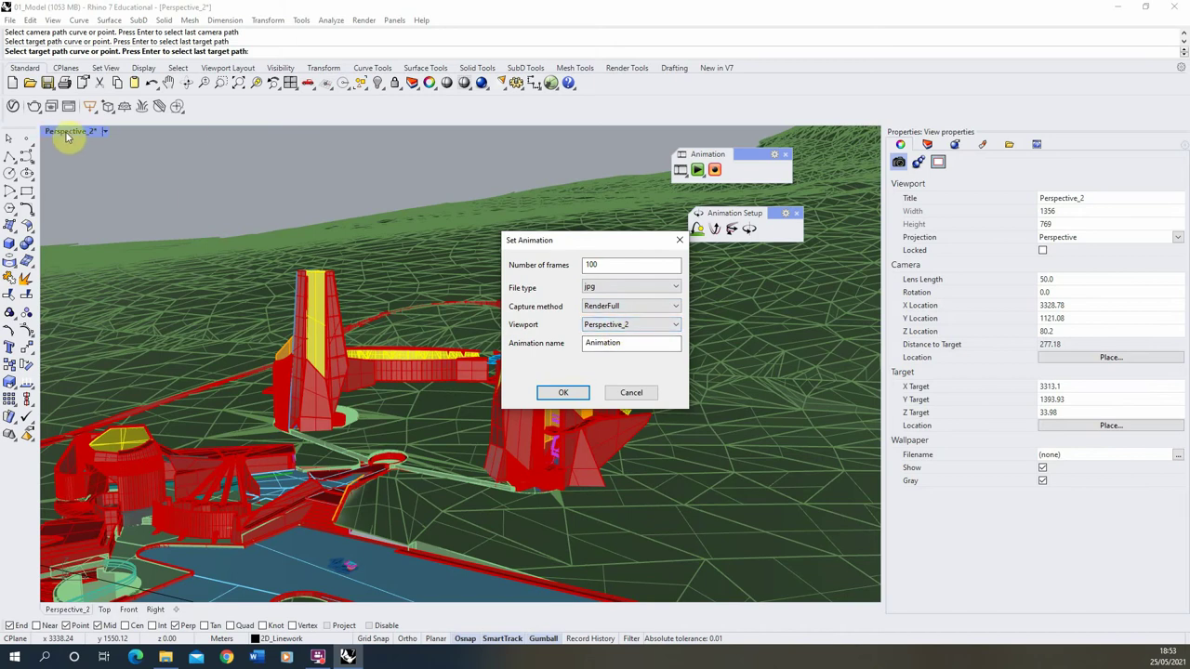
pyautogui.click(563, 392)
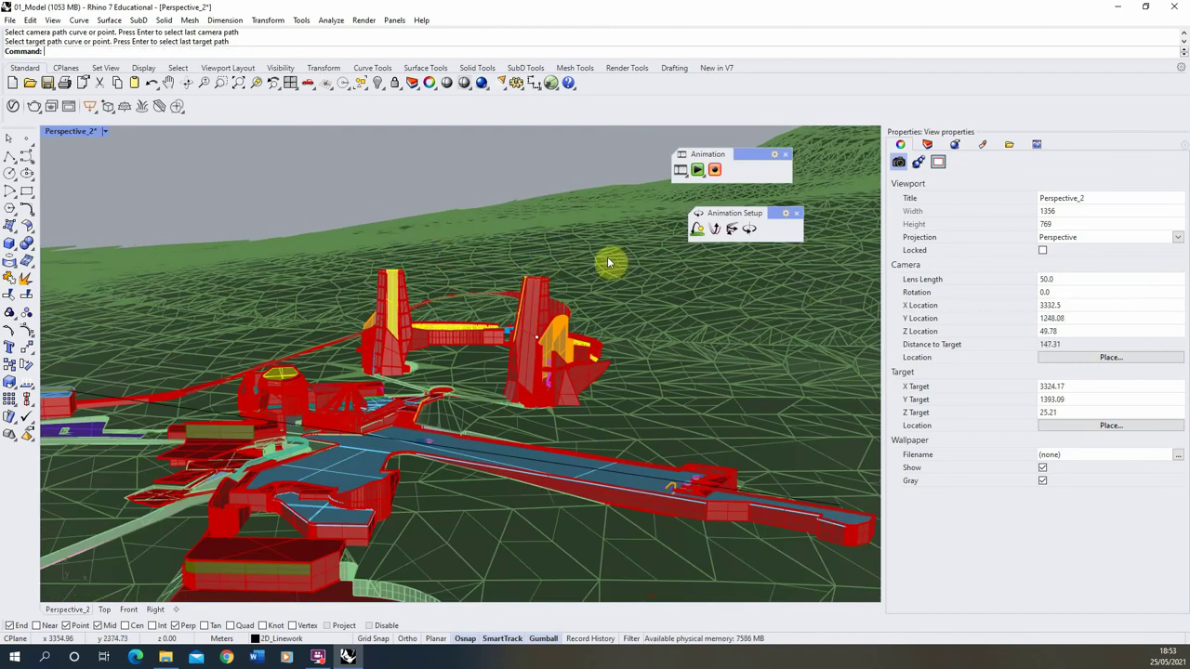
# Play the path animation preview in the viewport to check the camera movement.
pyautogui.click(697, 171)
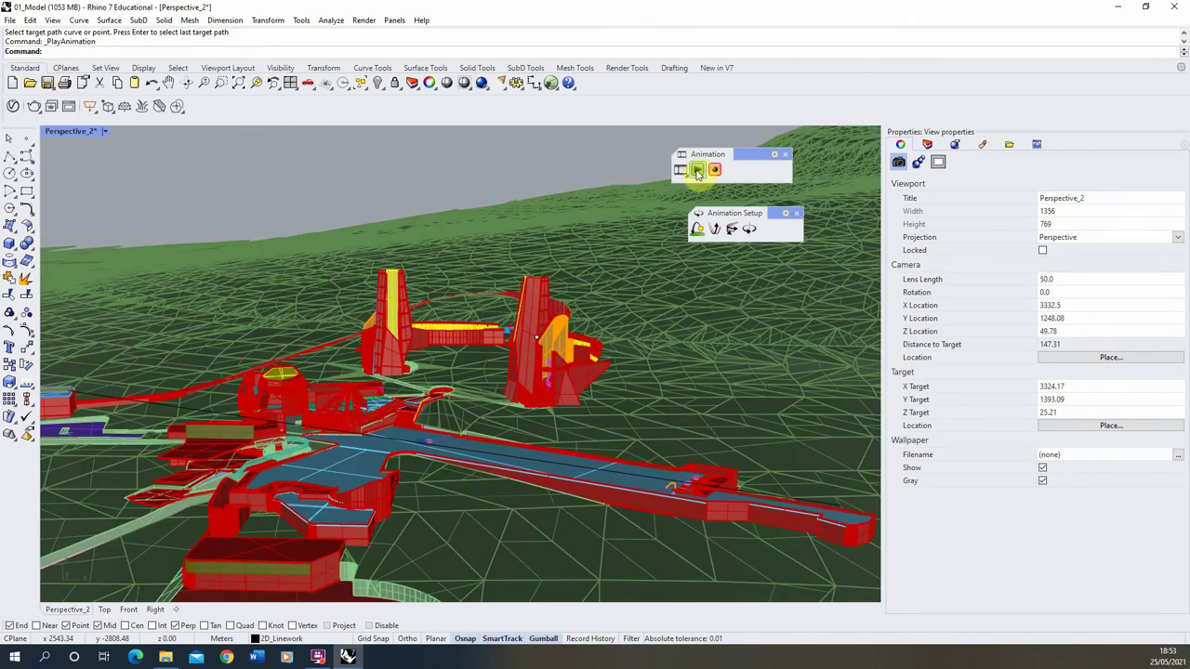
pyautogui.click(698, 171)
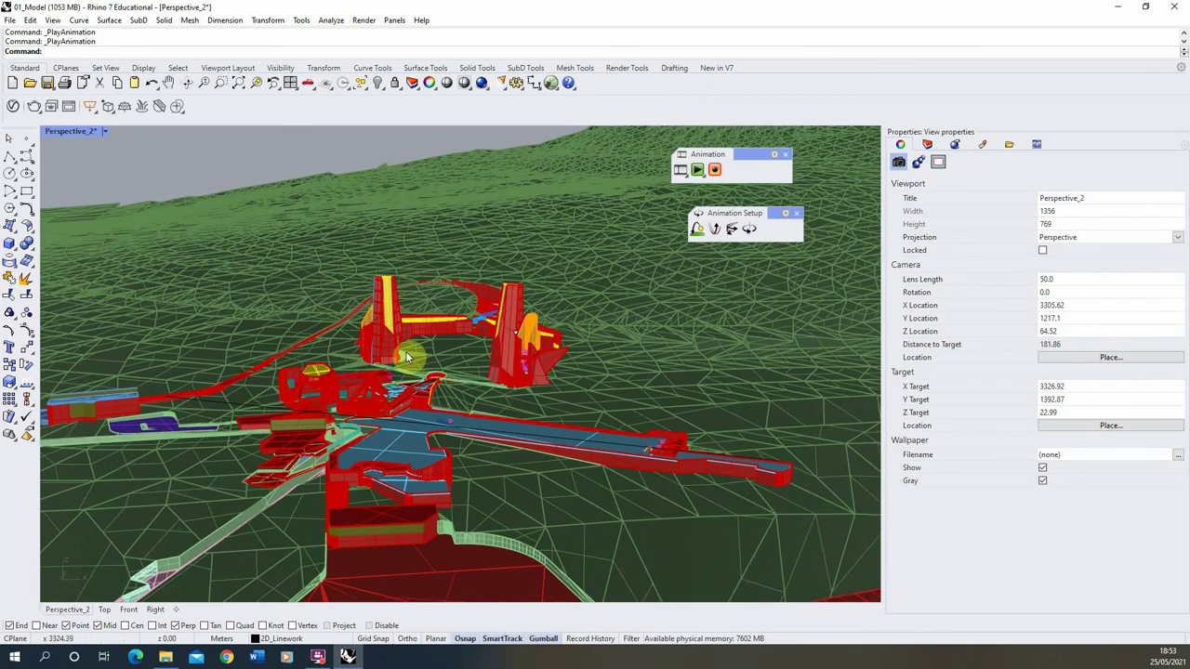
# Flatten the camera path curve with SetPt, setting only Z aligned to World at a midpoint on the central building.
pyautogui.click(510, 432)
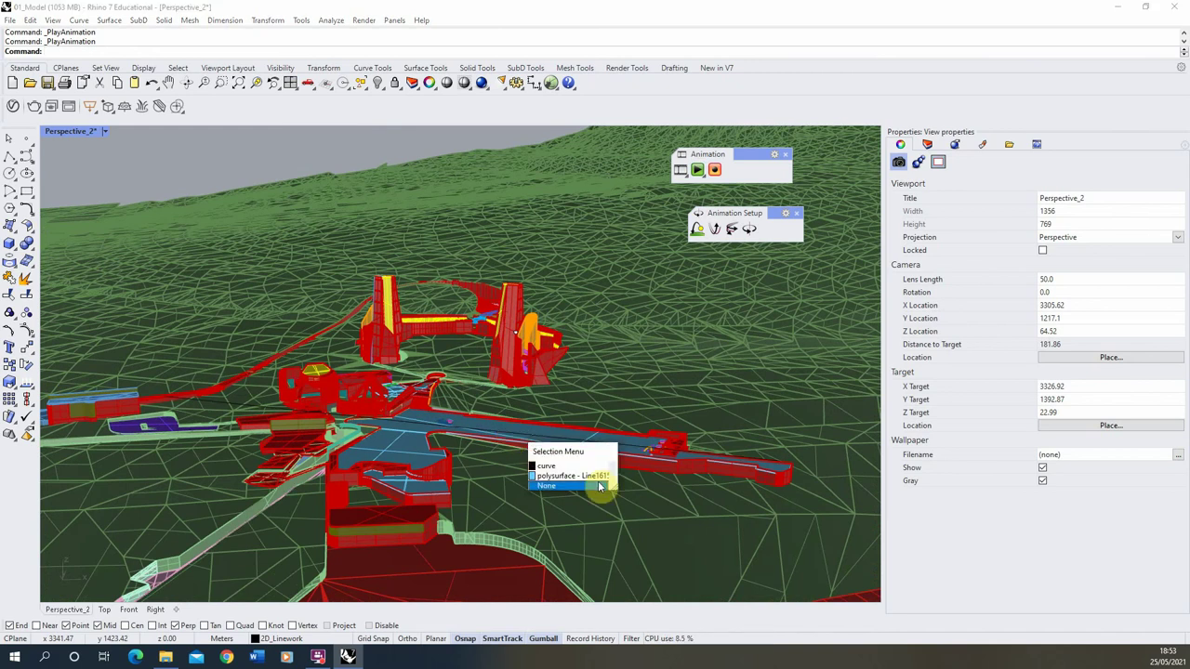
pyautogui.click(549, 472)
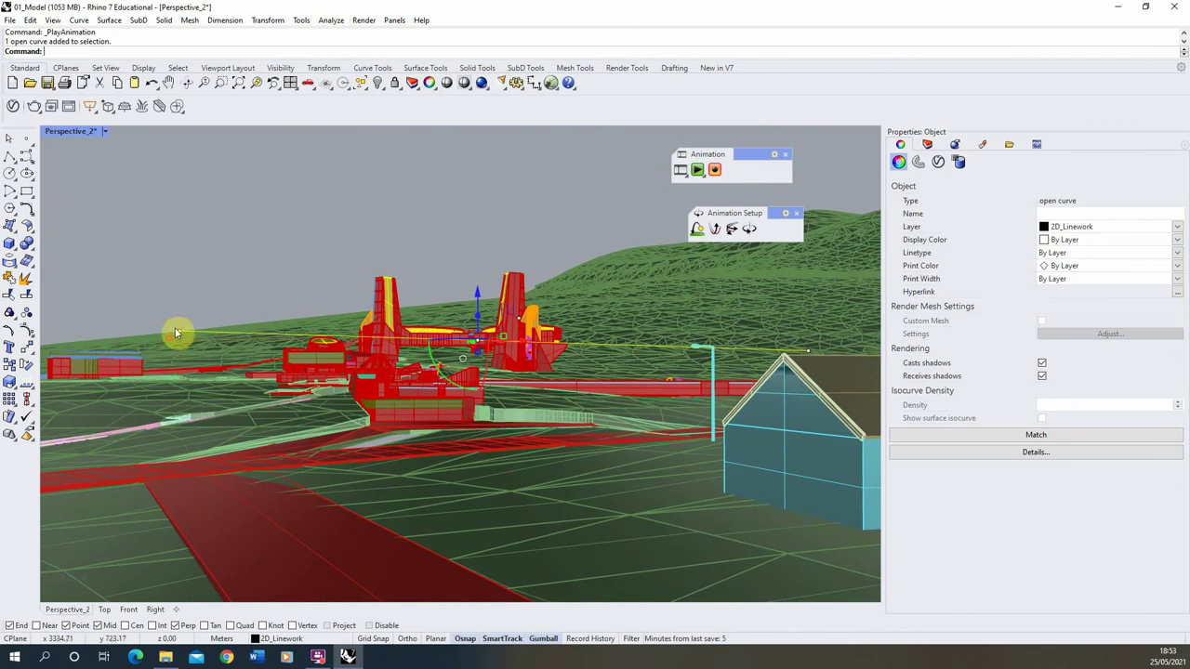
pyautogui.moveTo(288, 319); pyautogui.dragTo(295, 314, button='right')
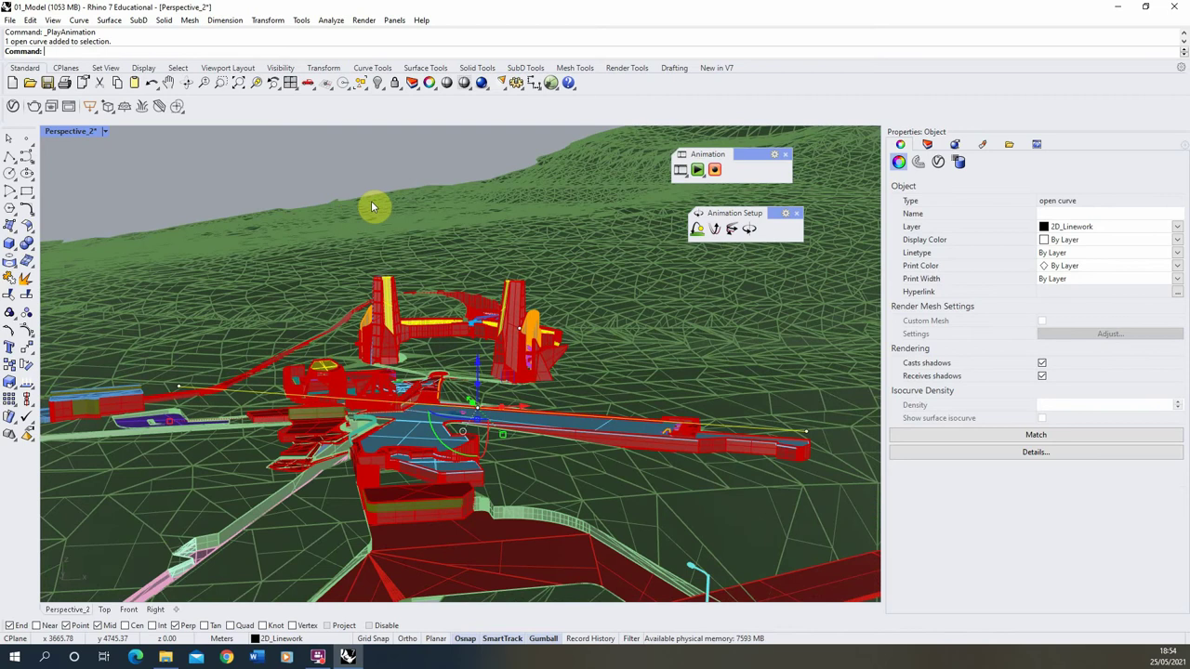
pyautogui.write('etPt')
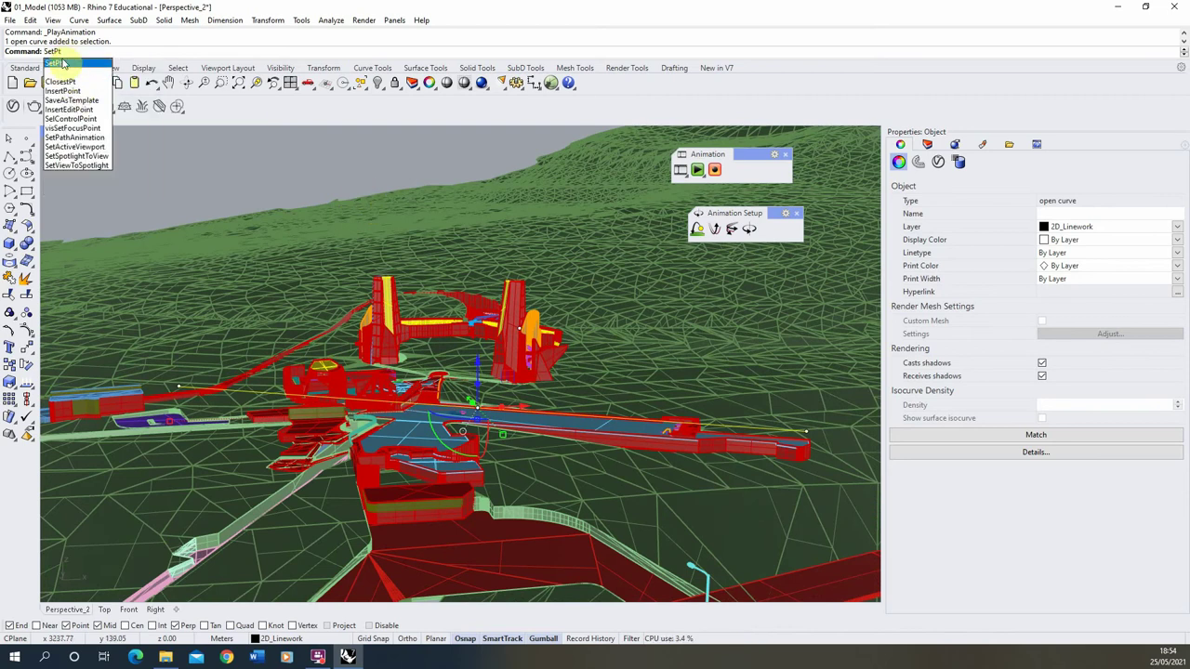
pyautogui.click(65, 69)
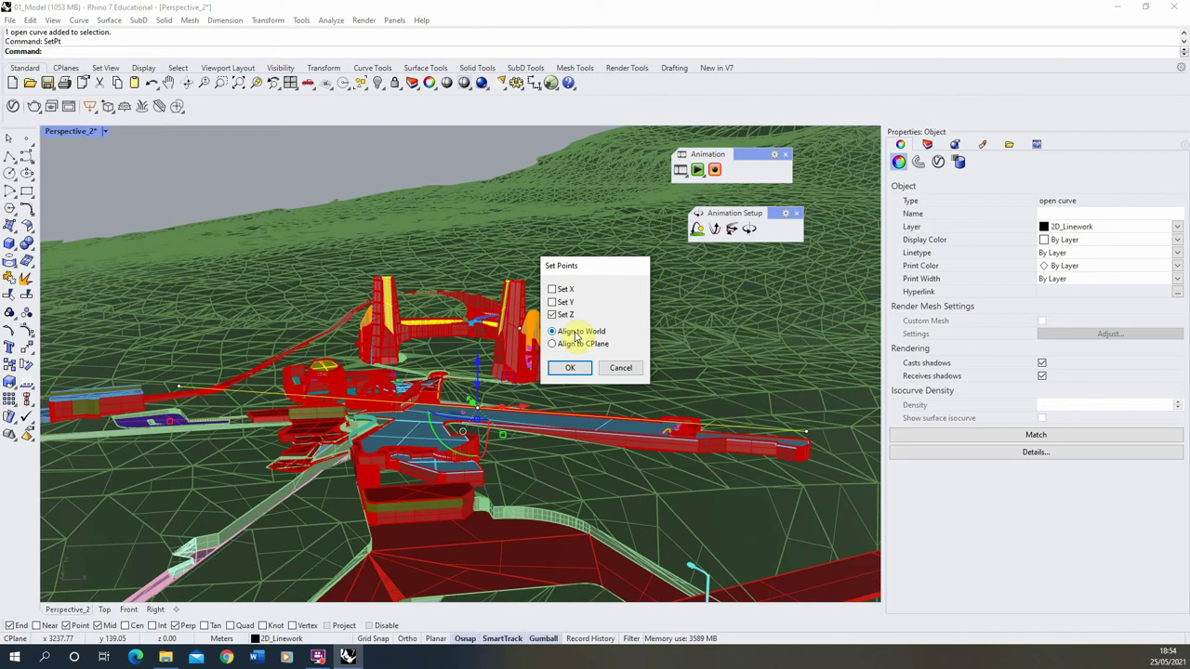
pyautogui.click(570, 369)
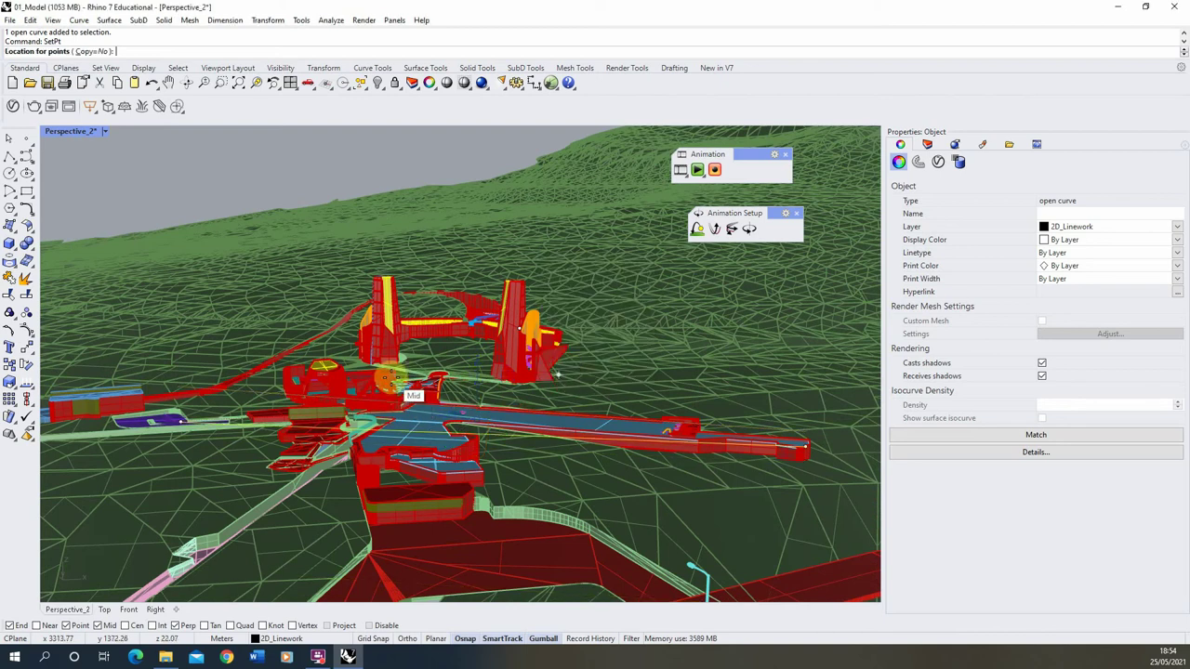
pyautogui.click(389, 380)
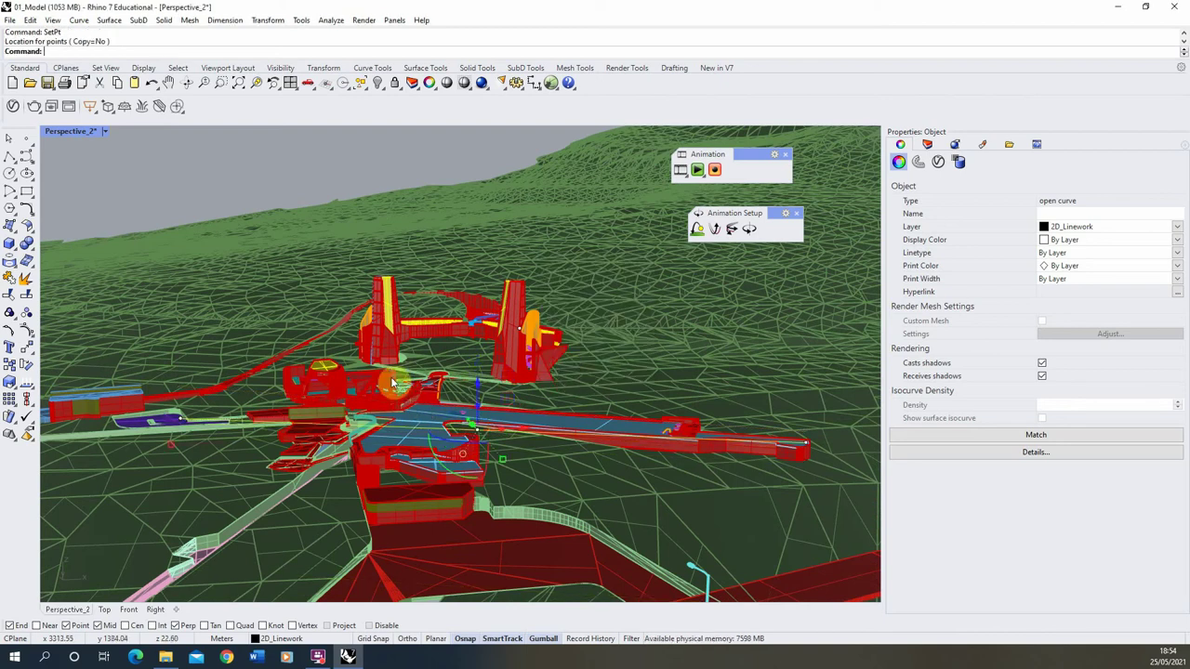
# Move the flattened camera path curve vertically upward, clear of the building.
pyautogui.click(484, 376)
pyautogui.moveTo(477, 363); pyautogui.dragTo(582, 392, button='right')
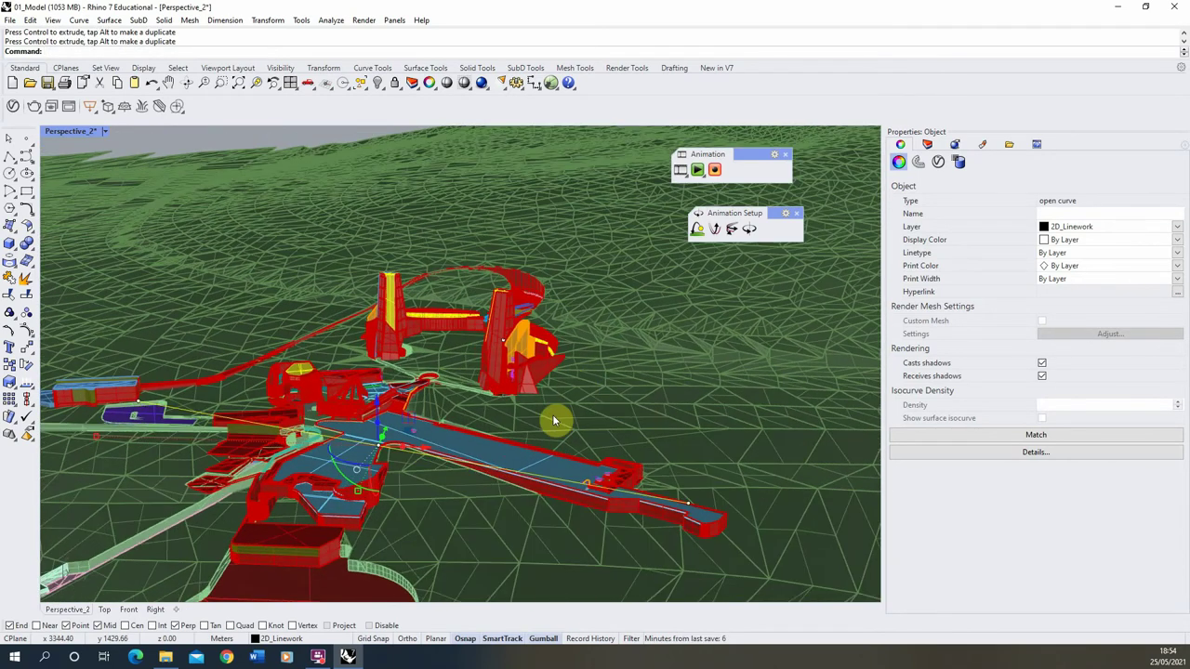
pyautogui.click(502, 351)
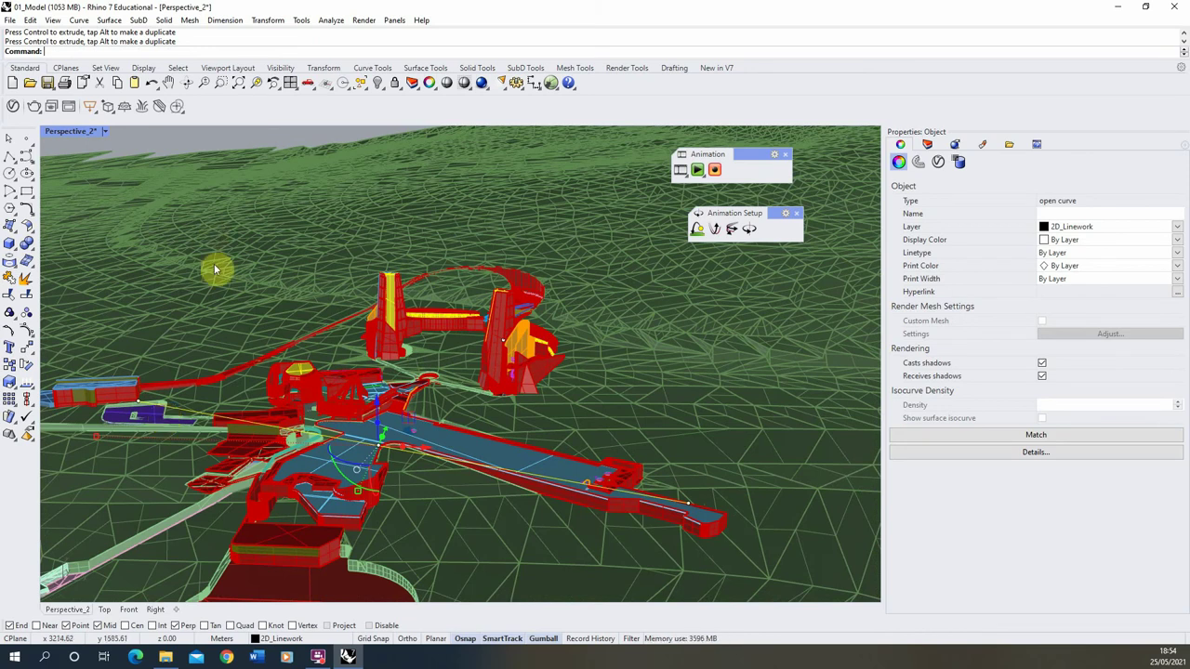
# Switch to File Explorer, watch the Animation page in the Camera Path folder 2 in Chrome, and close both windows.
pyautogui.click(165, 657)
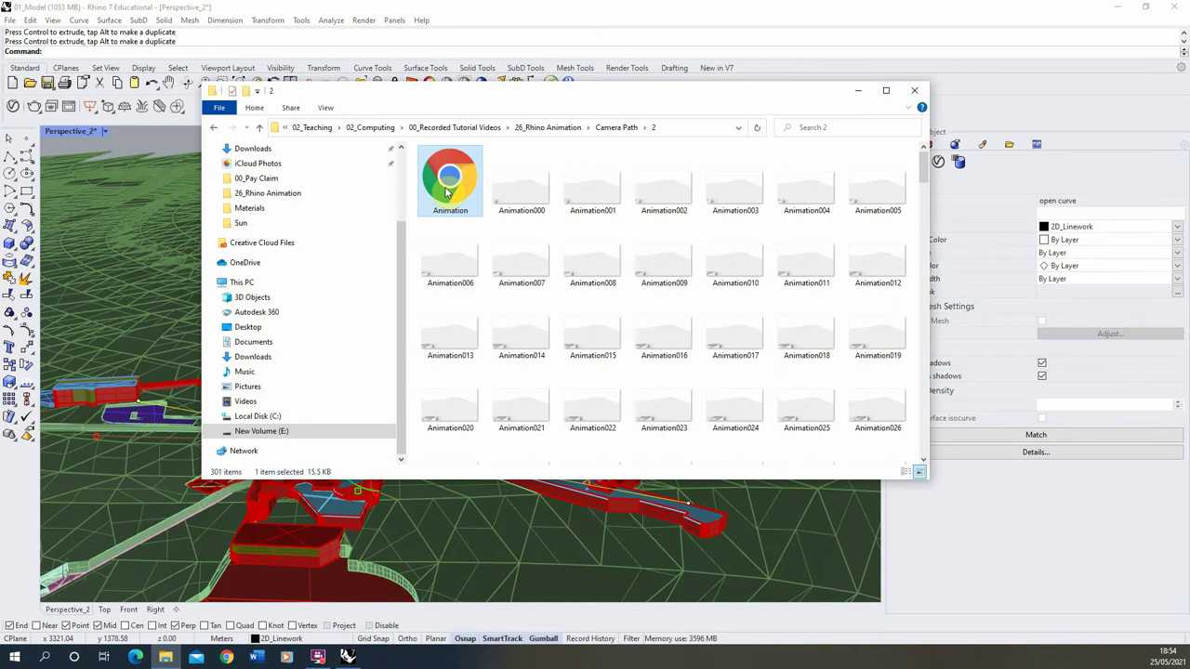
pyautogui.doubleClick(447, 191)
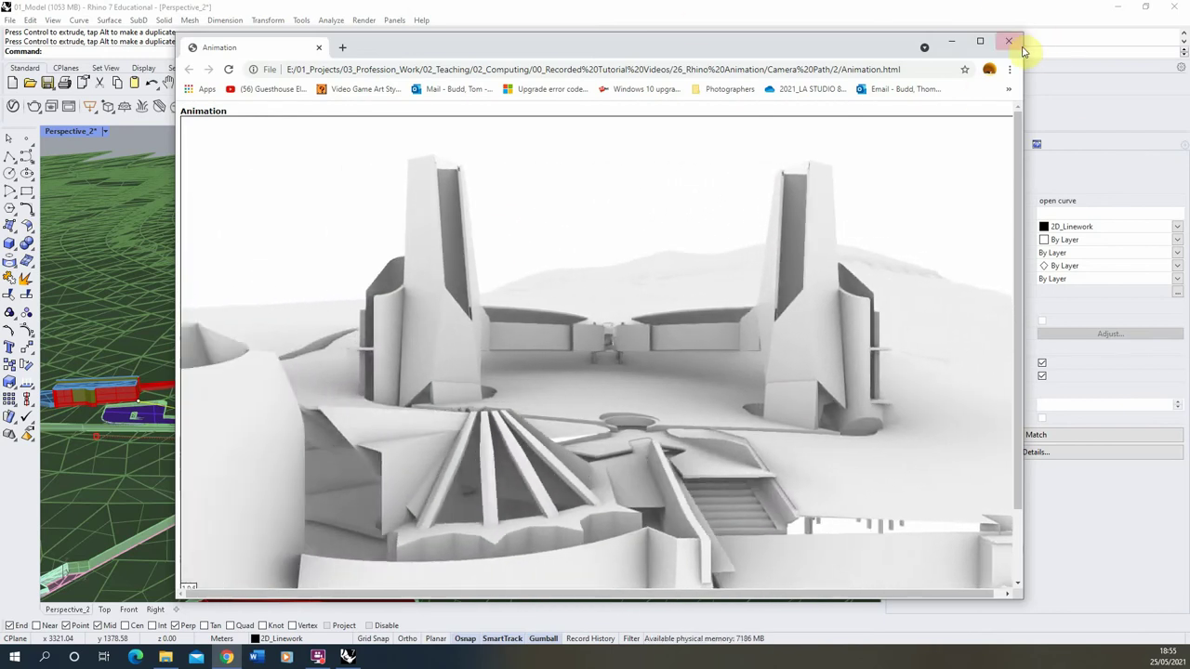
pyautogui.click(1009, 41)
pyautogui.click(910, 87)
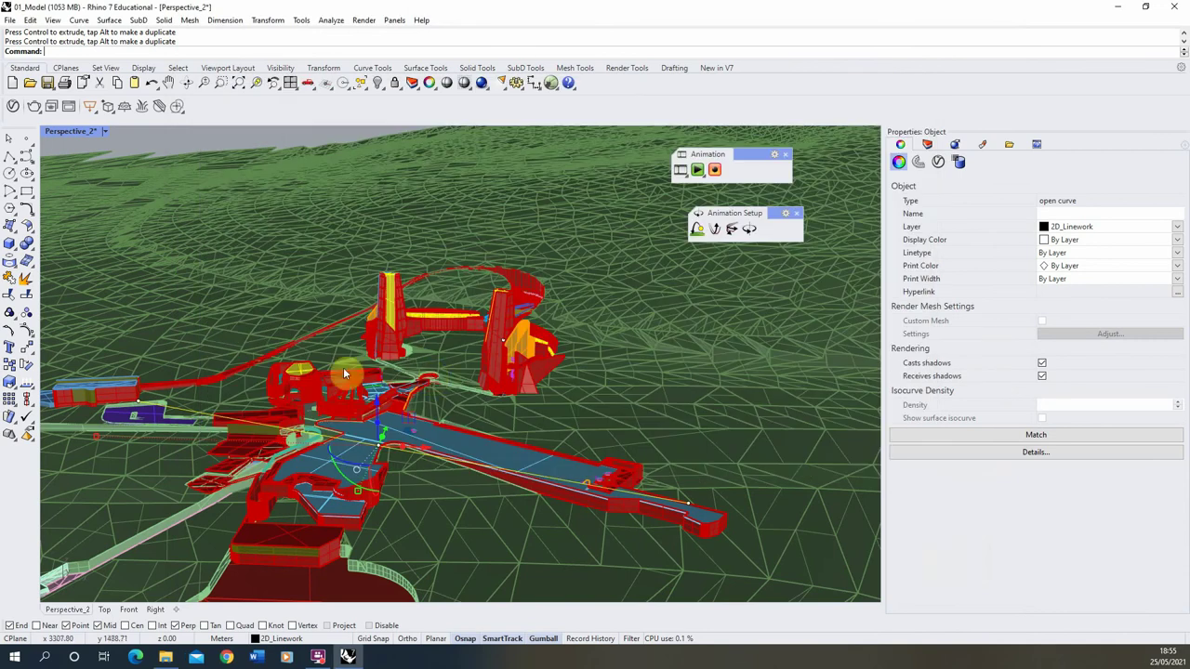
# Copy the selected camera path curve to a position beside the original, using its end near the long wing as base point.
pyautogui.click(13, 367)
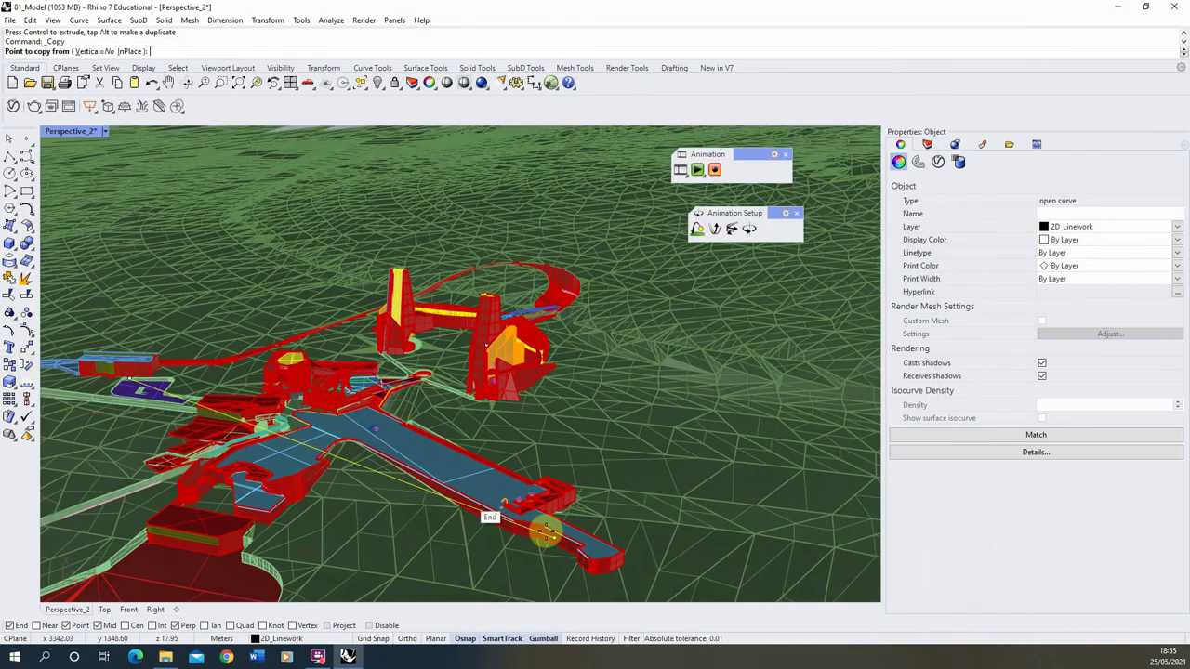
pyautogui.click(537, 528)
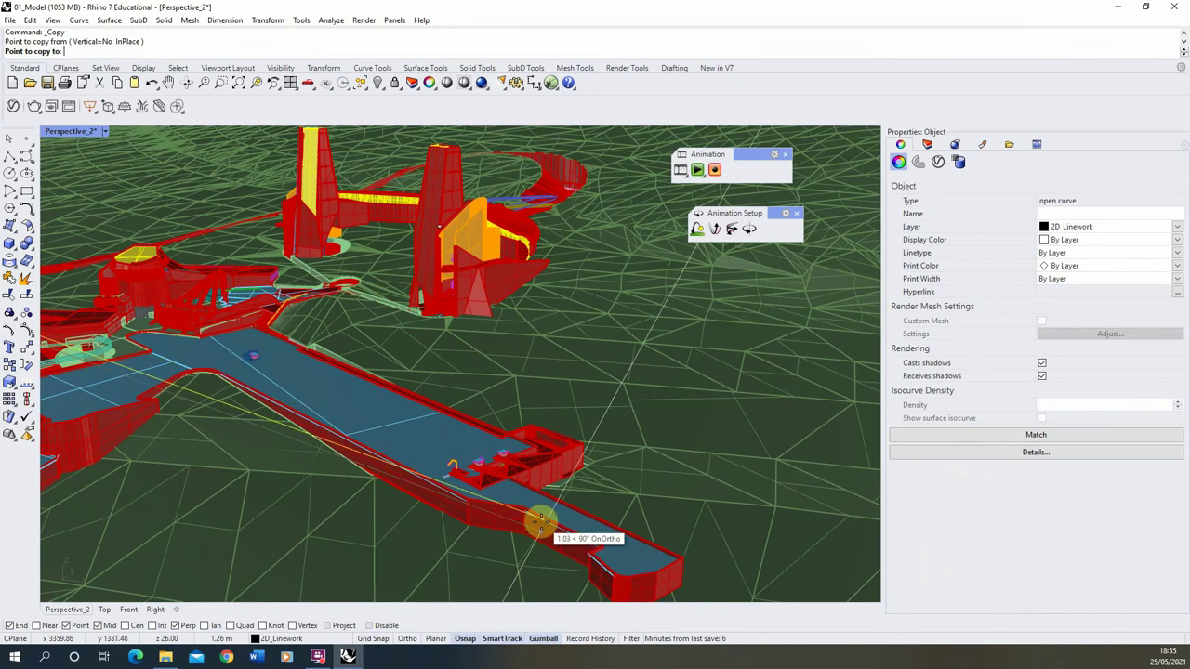
pyautogui.click(558, 486)
pyautogui.press('Return')
pyautogui.moveTo(595, 502); pyautogui.dragTo(328, 431, button='right')
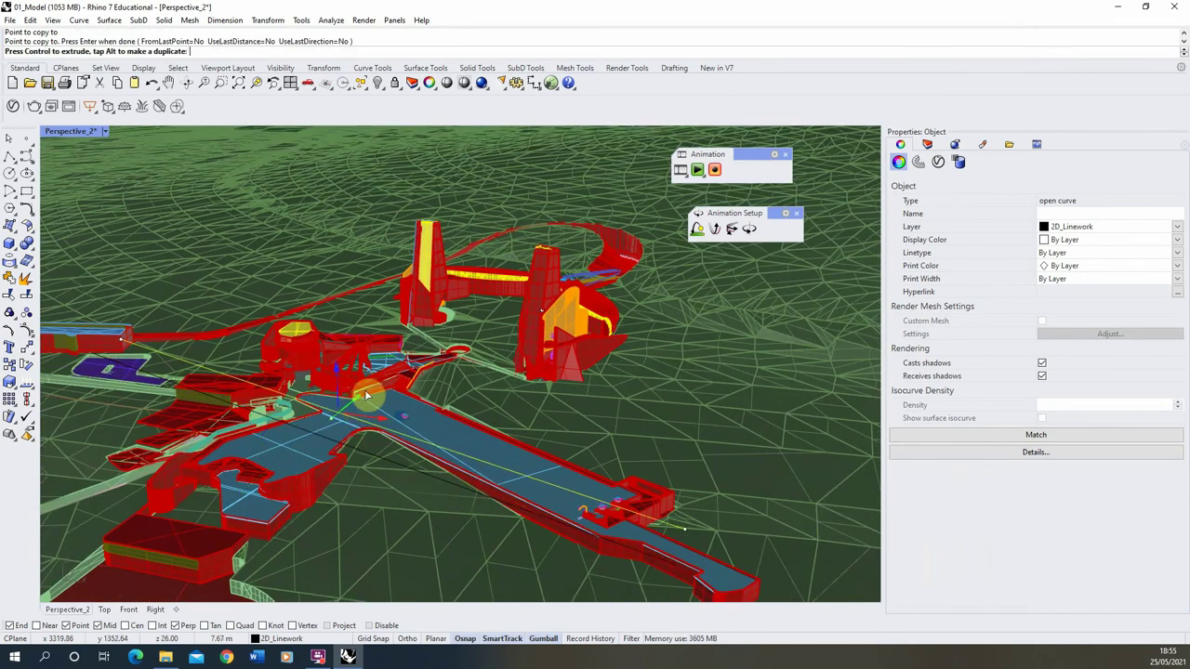
# Move the copied curve farther back towards the towers and raise it above the building.
pyautogui.moveTo(385, 381); pyautogui.dragTo(418, 393)
pyautogui.moveTo(417, 393); pyautogui.dragTo(574, 460, button='right')
pyautogui.moveTo(573, 459); pyautogui.dragTo(576, 418)
pyautogui.moveTo(577, 418); pyautogui.dragTo(393, 339, button='right')
# Adjust the position of the original and copied curves together above the building, and clear the selection.
pyautogui.keyDown('shift'); pyautogui.click(523, 431); pyautogui.keyUp('shift')
pyautogui.click(565, 462)
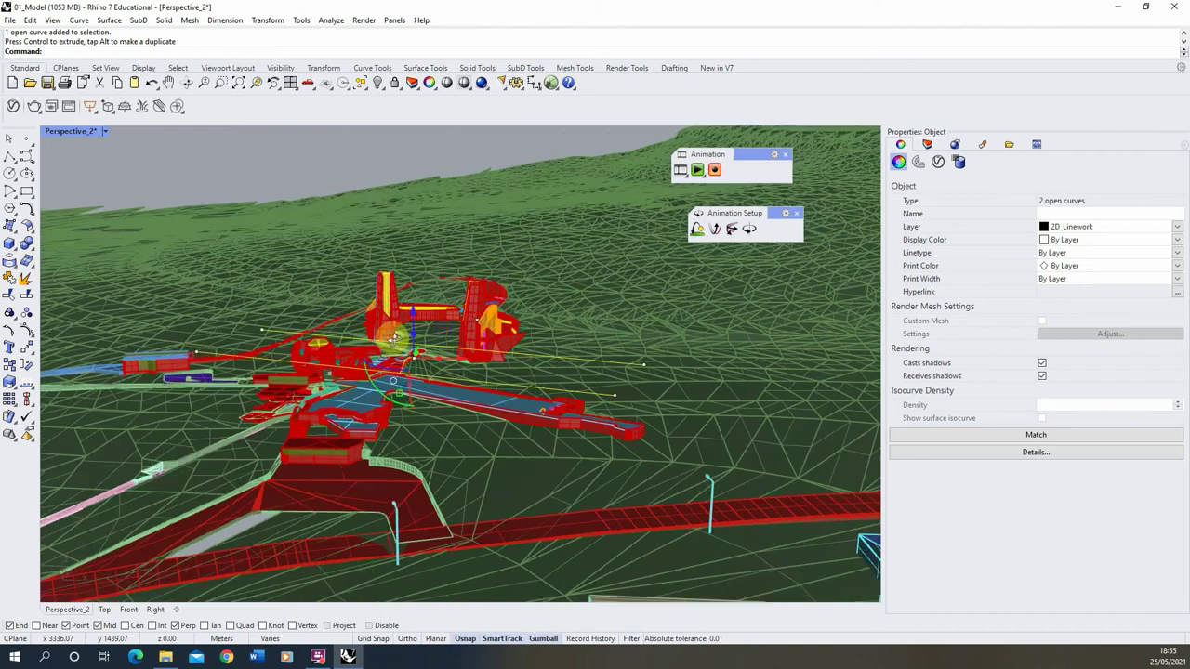
pyautogui.click(293, 177)
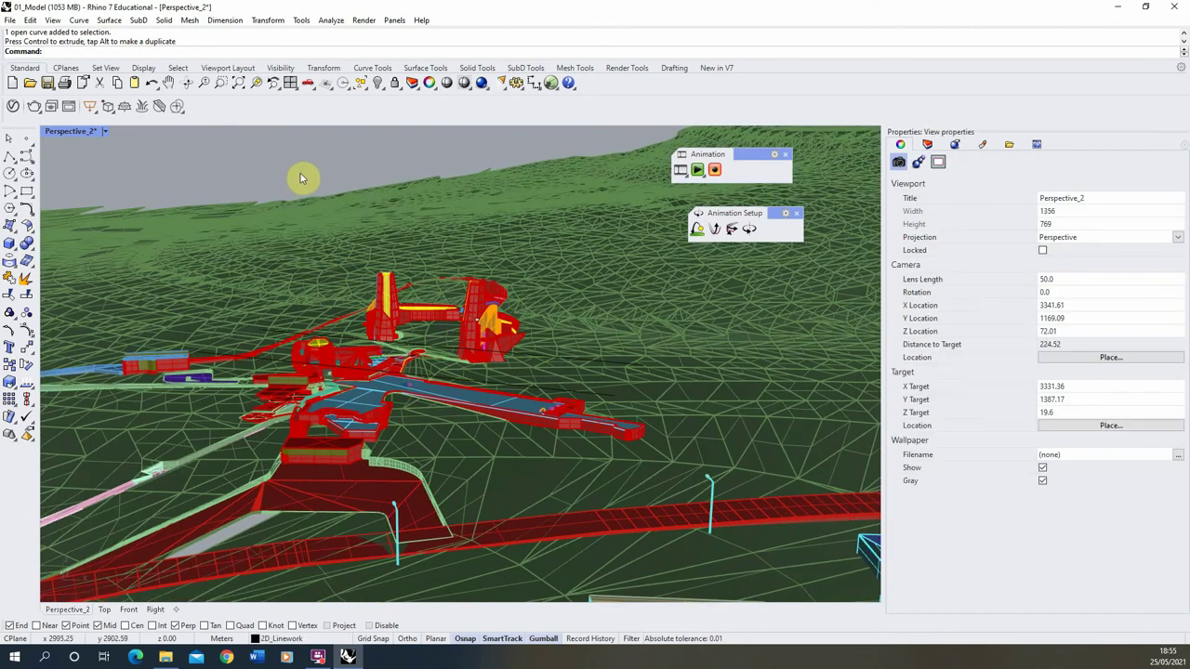
# Set up a path animation reusing the last camera path and last target with 100 frames, and preview it.
pyautogui.click(732, 231)
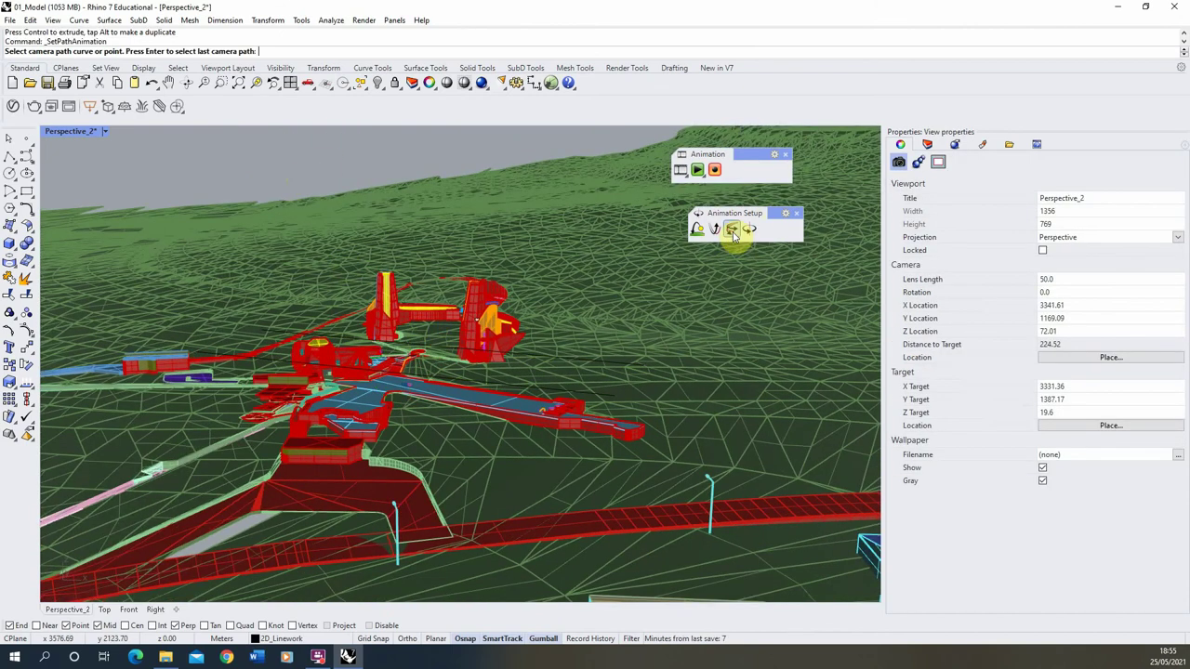
pyautogui.press('Return')
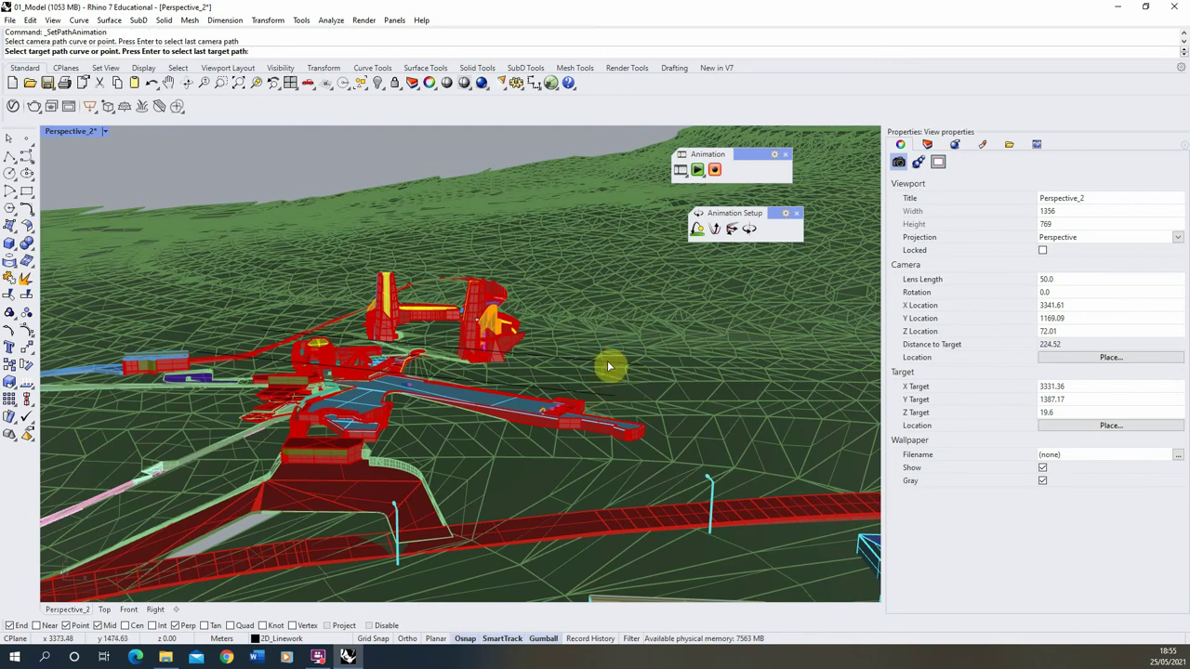
pyautogui.press('Return')
pyautogui.doubleClick(597, 263)
pyautogui.write('100')
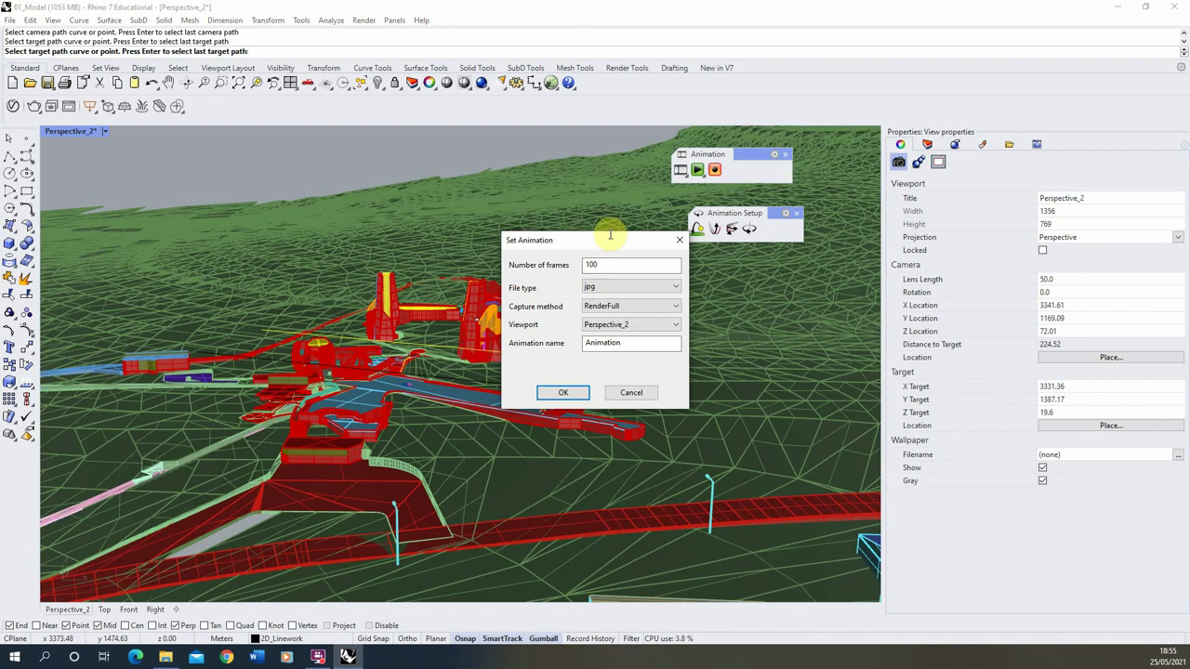
pyautogui.click(563, 393)
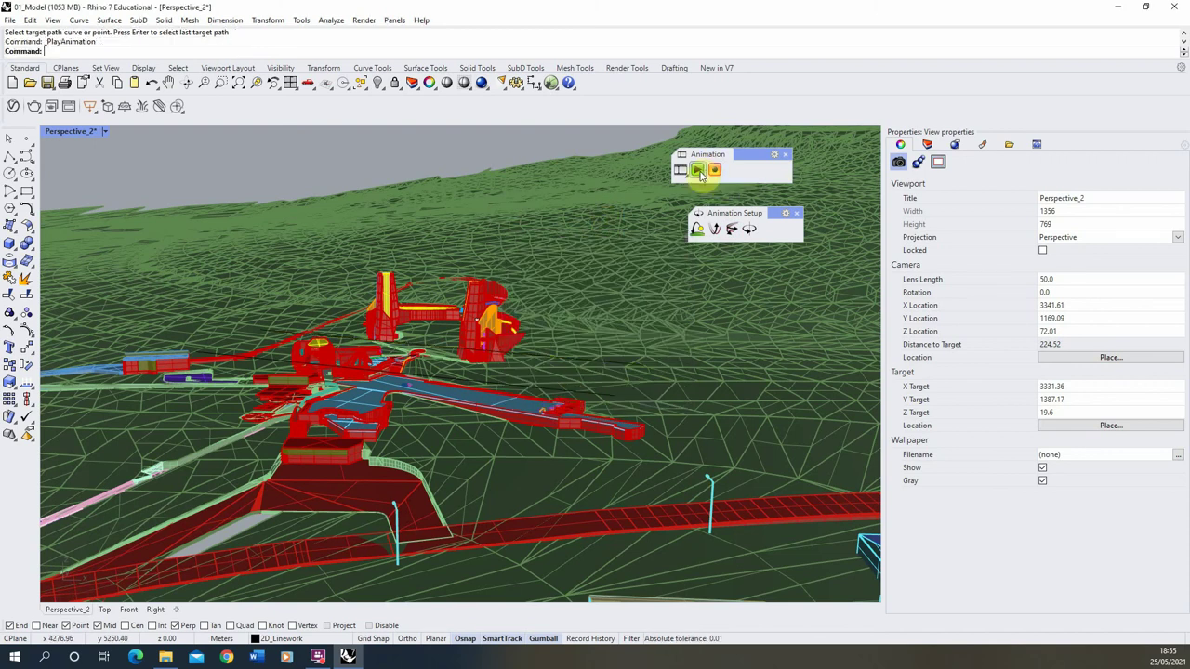
pyautogui.click(699, 171)
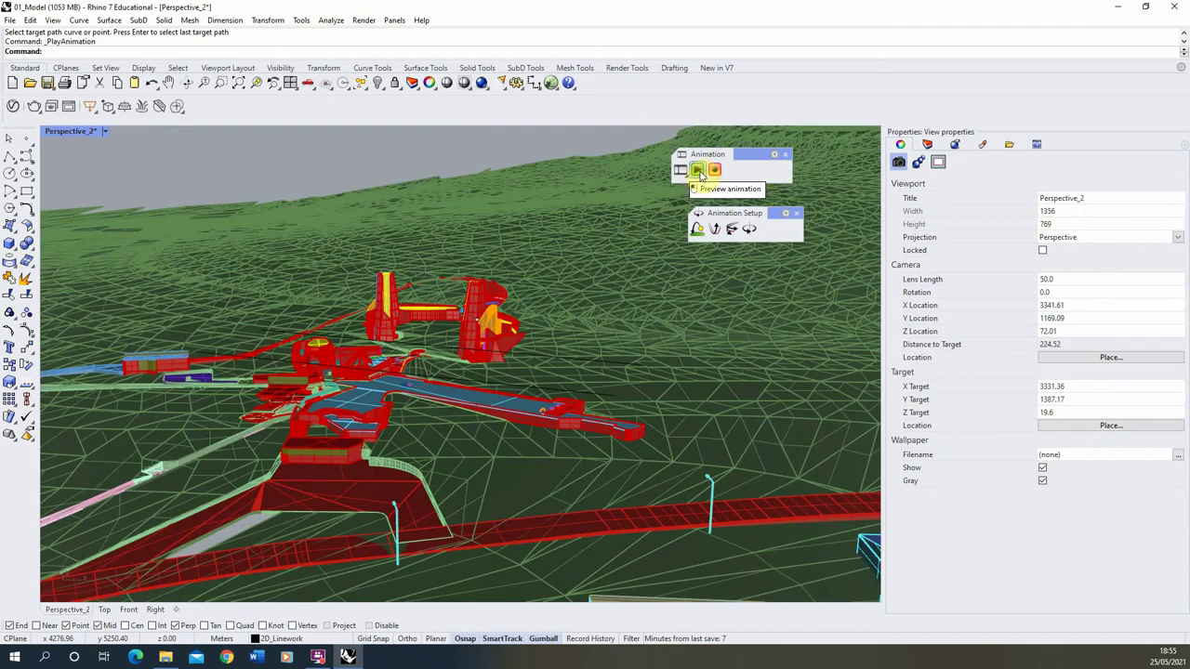
# Set up a path animation with the front curve as camera path and the tower point as target, and preview it.
pyautogui.click(715, 210)
pyautogui.click(730, 230)
pyautogui.click(551, 390)
pyautogui.click(505, 353)
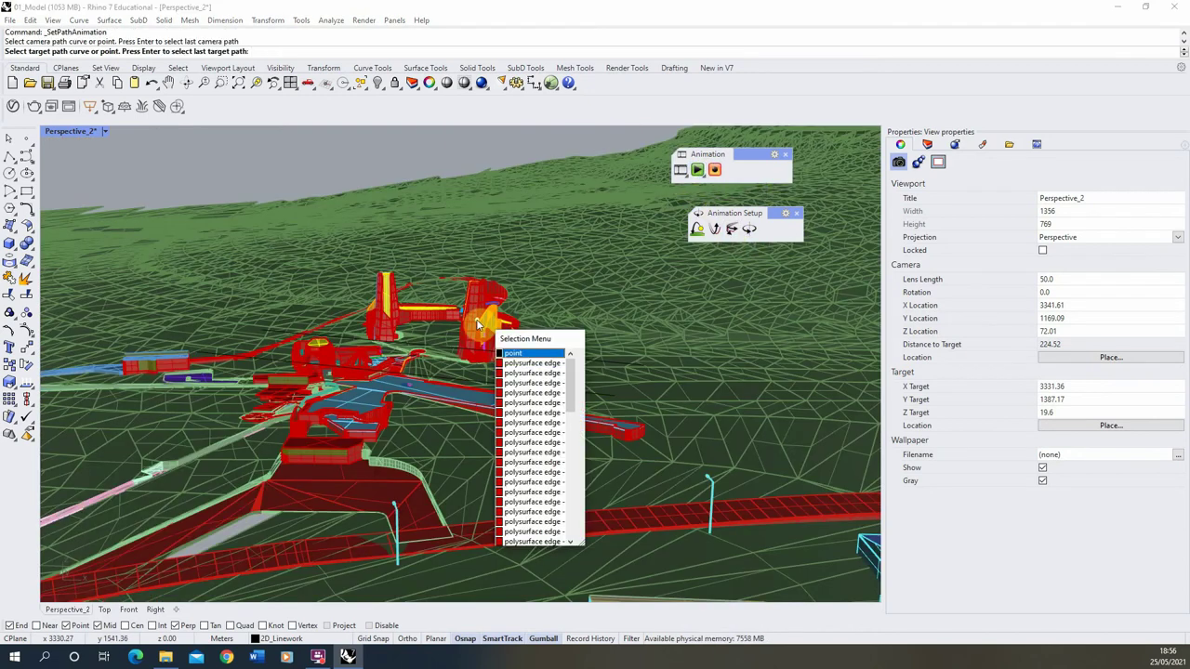
pyautogui.click(509, 357)
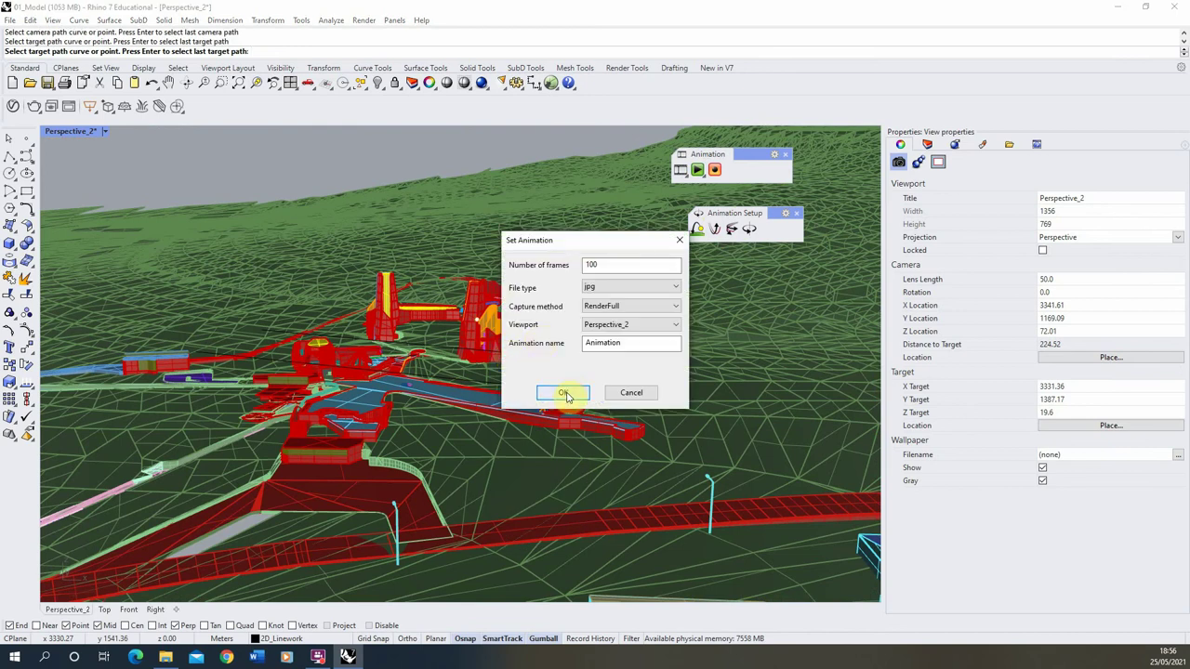
pyautogui.click(566, 394)
pyautogui.click(698, 170)
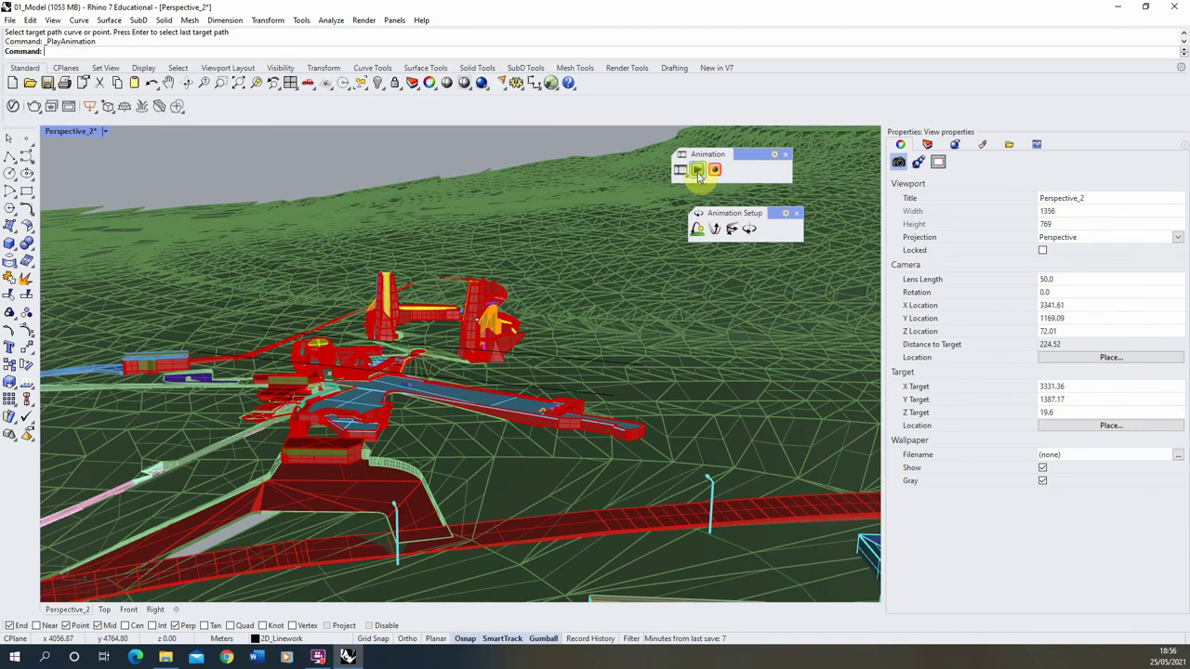
# Set up a 100-frame path animation with the front curve as camera path and the rear curve as target path, and preview it.
pyautogui.click(731, 230)
pyautogui.click(535, 390)
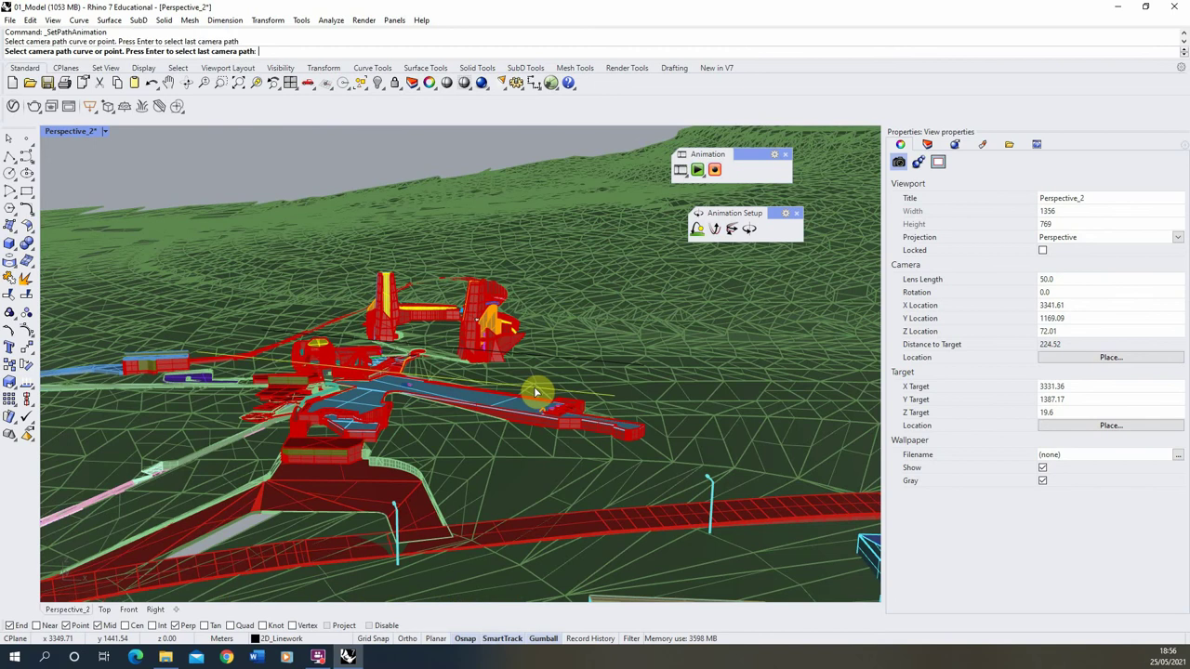
pyautogui.click(611, 366)
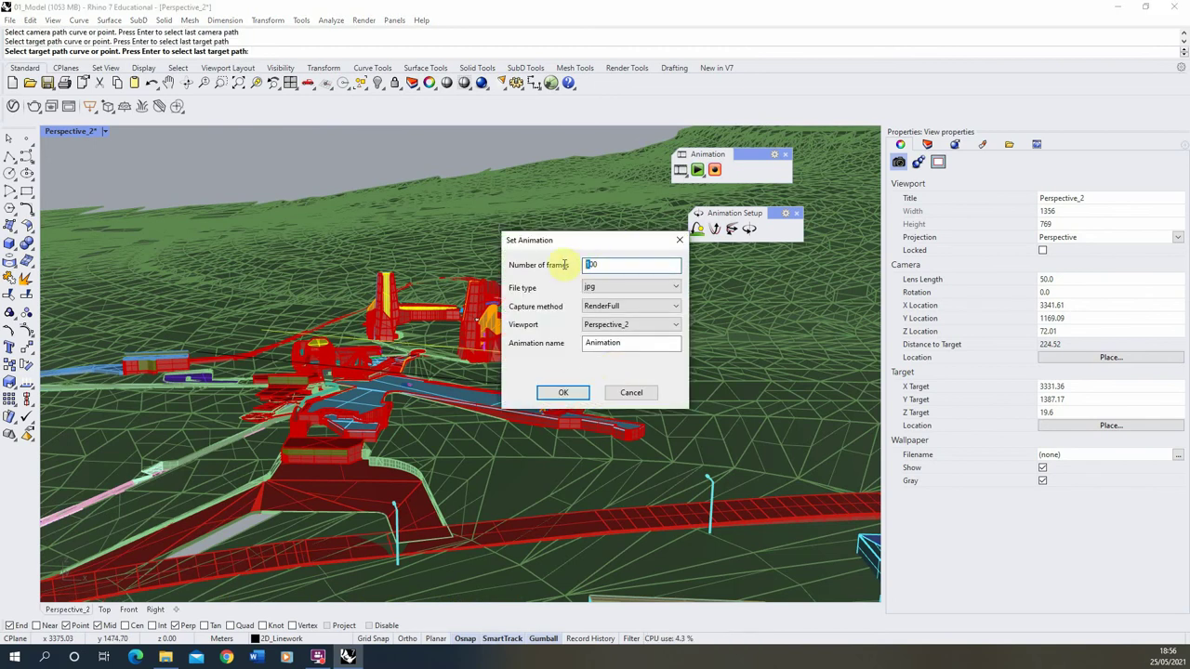
pyautogui.click(565, 393)
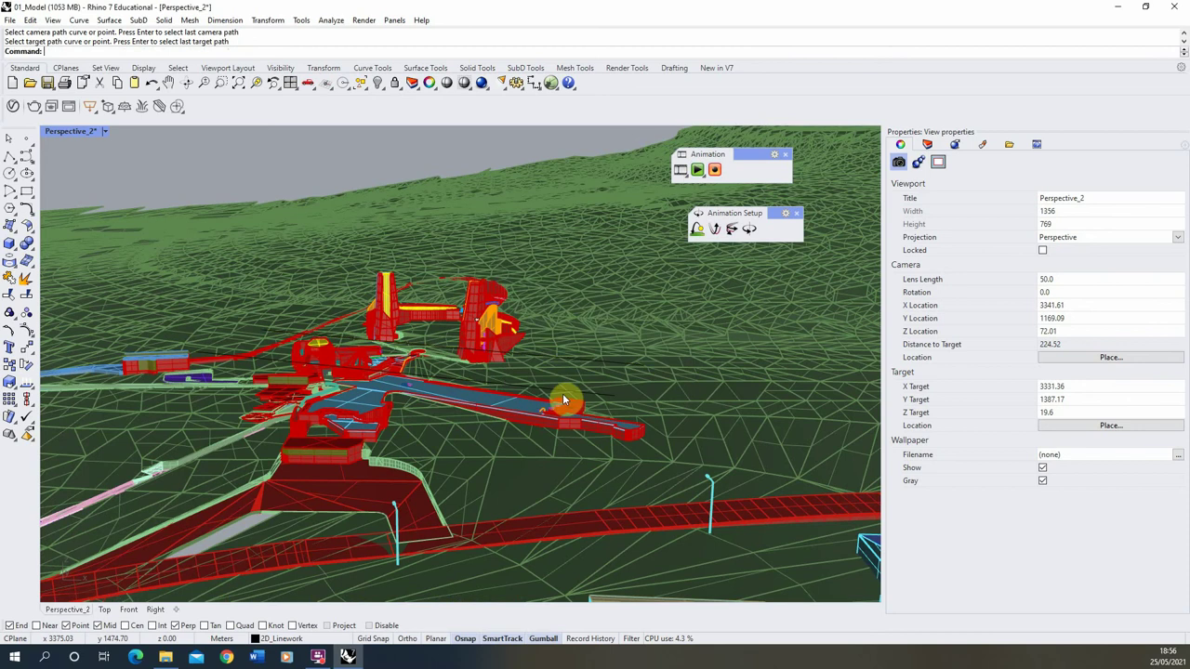
pyautogui.click(697, 172)
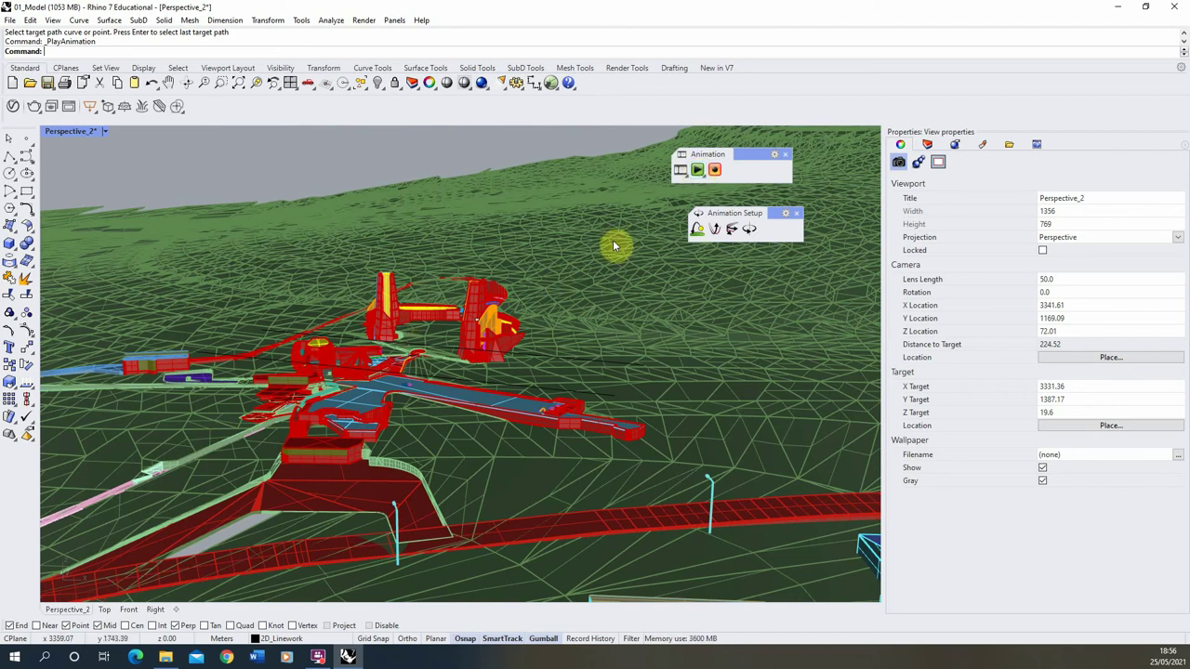
pyautogui.click(697, 170)
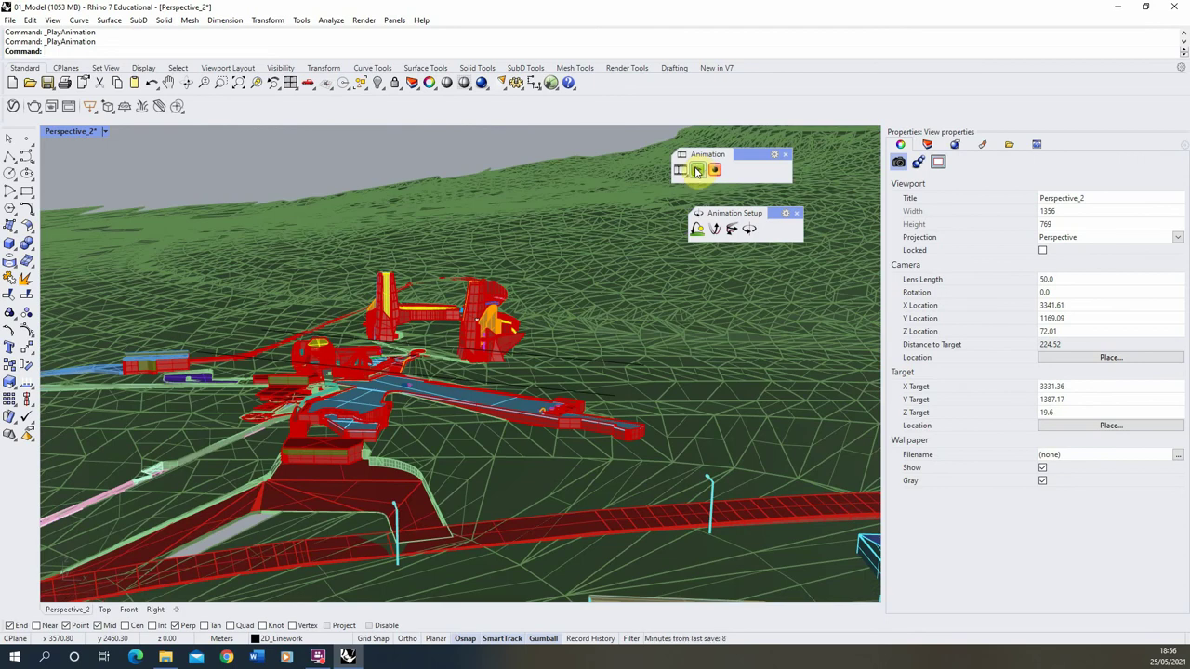
# Switch to File Explorer, browse the rendered frames in the Camera Path folder 1, and open one of the tower images.
pyautogui.click(166, 657)
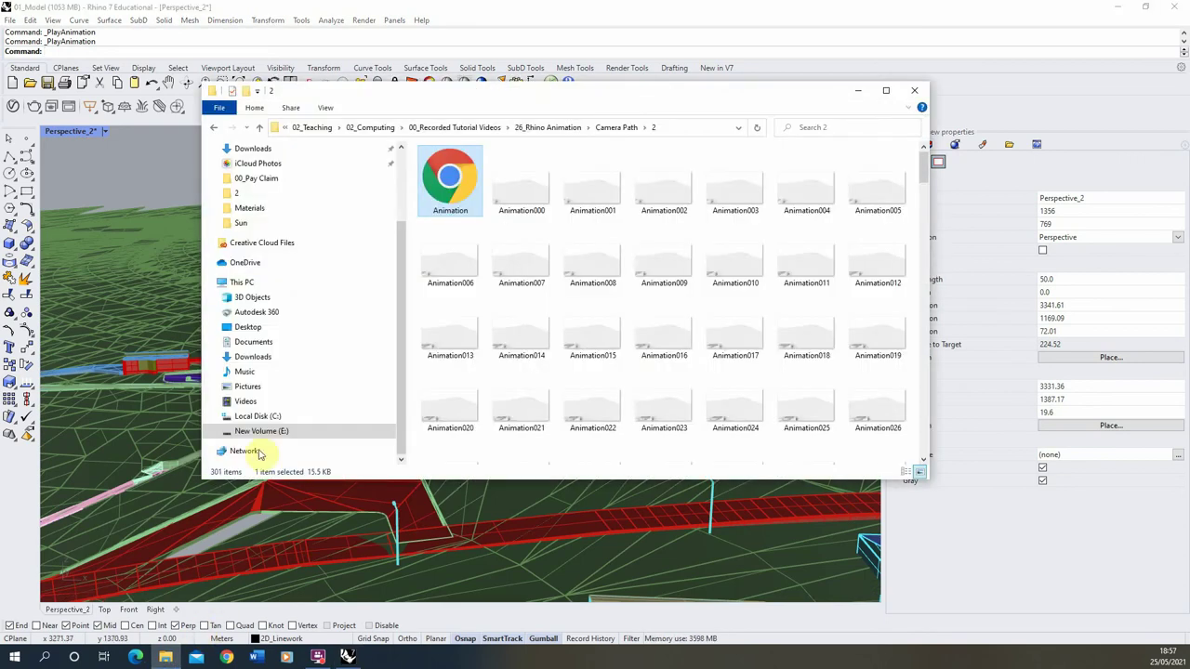
pyautogui.click(628, 127)
pyautogui.doubleClick(443, 182)
pyautogui.scroll(-12, 582, 321)
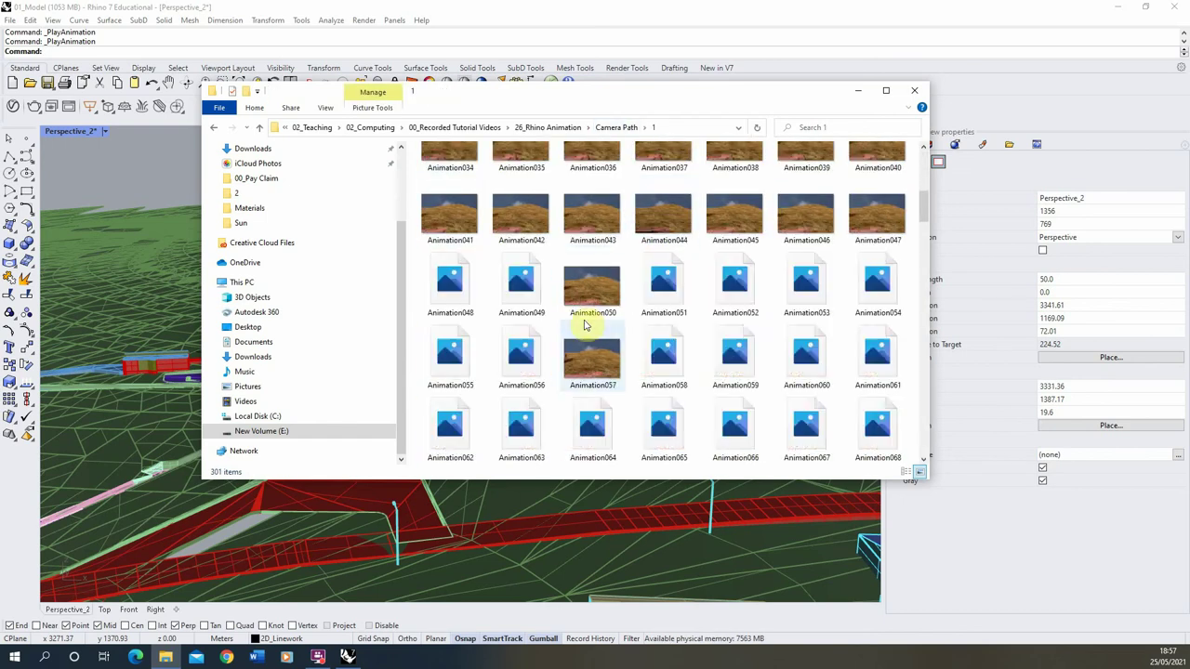
pyautogui.scroll(-10, 584, 323)
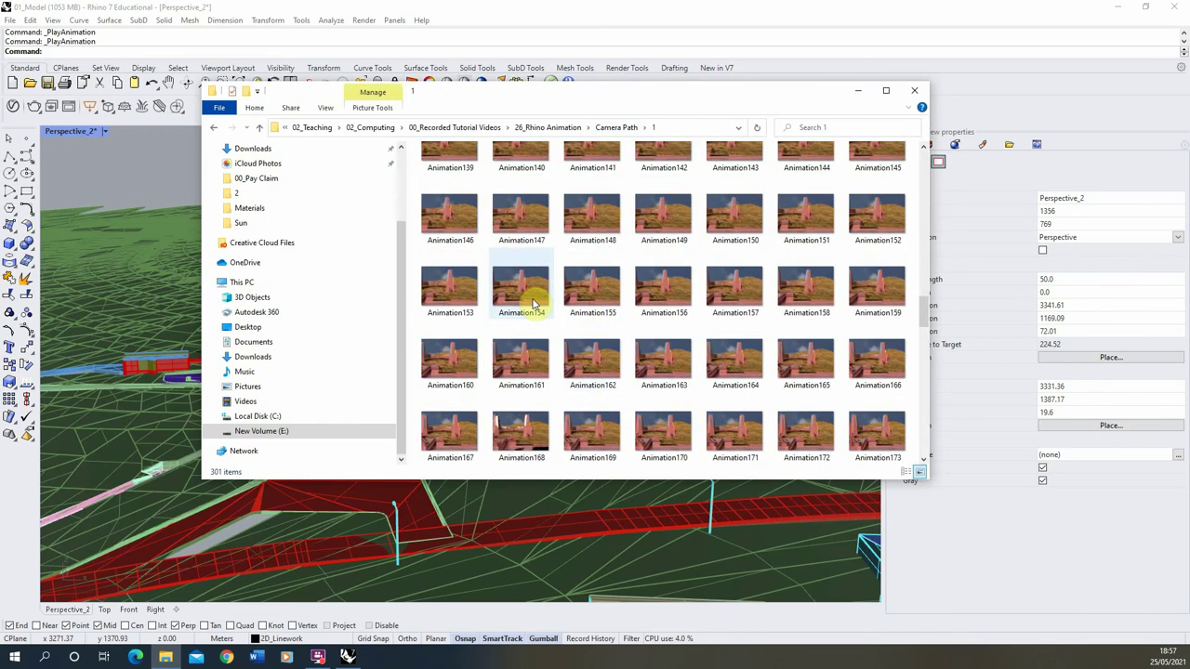
pyautogui.scroll(2, 533, 279)
pyautogui.doubleClick(523, 228)
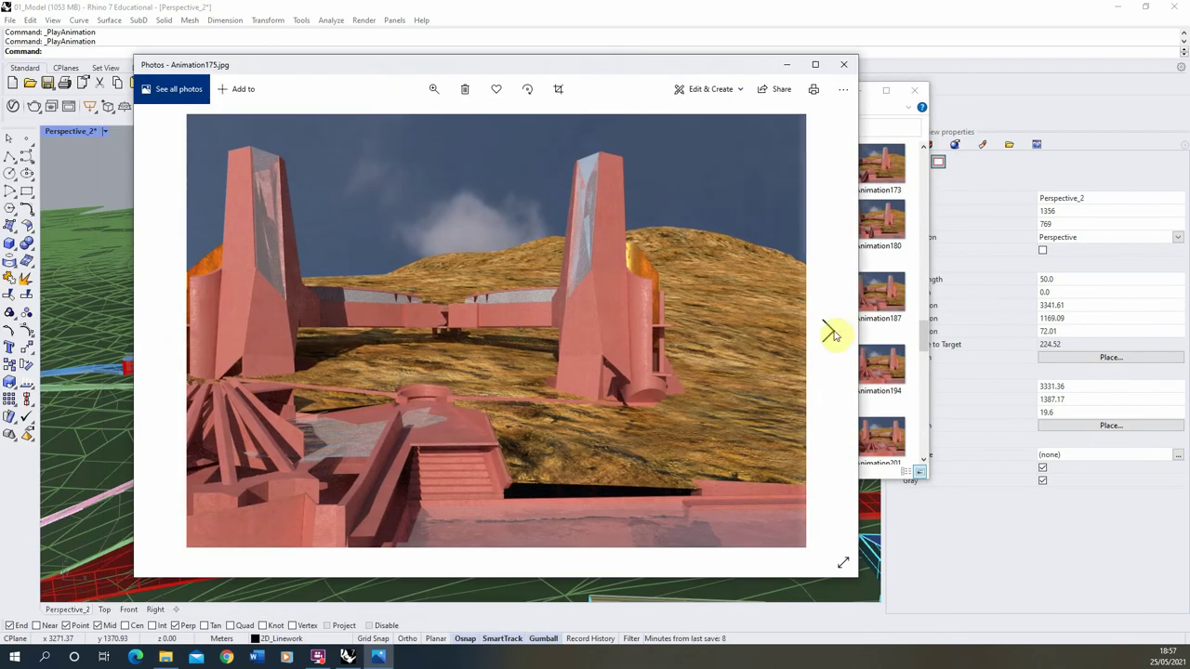
# Step forward through the rendered frames from Animation175.jpg to Animation181.jpg to examine the camera movement.
pyautogui.click(828, 331)
pyautogui.click(828, 331)
pyautogui.click(828, 330)
pyautogui.click(827, 331)
pyautogui.click(828, 331)
pyautogui.click(828, 331)
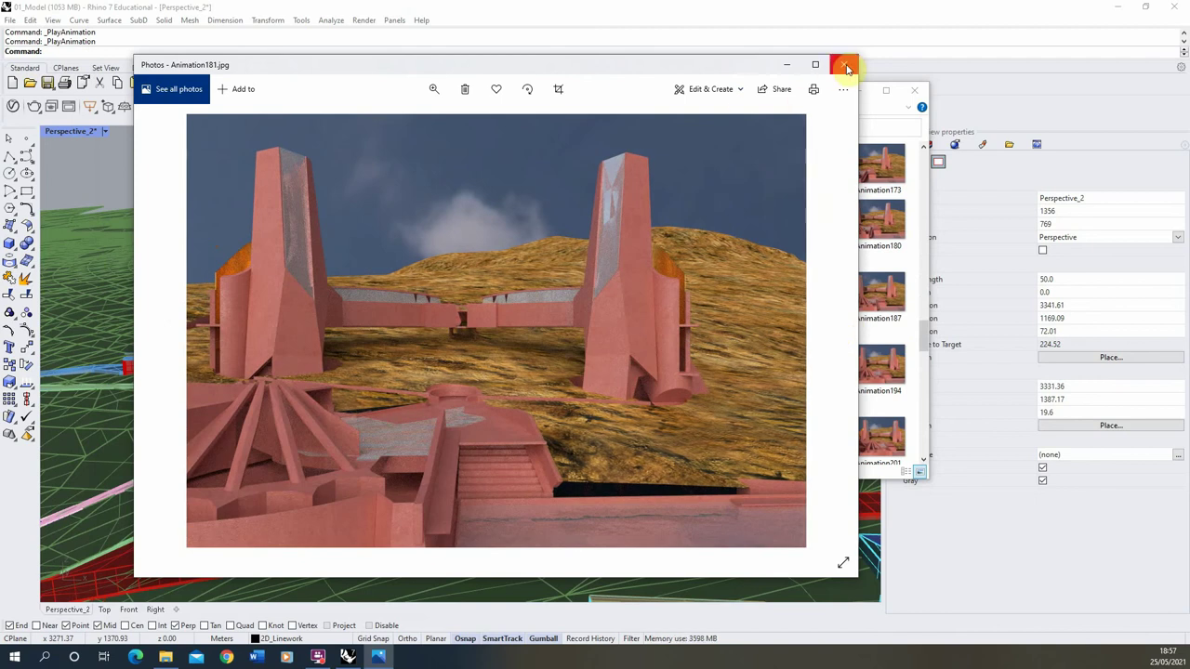
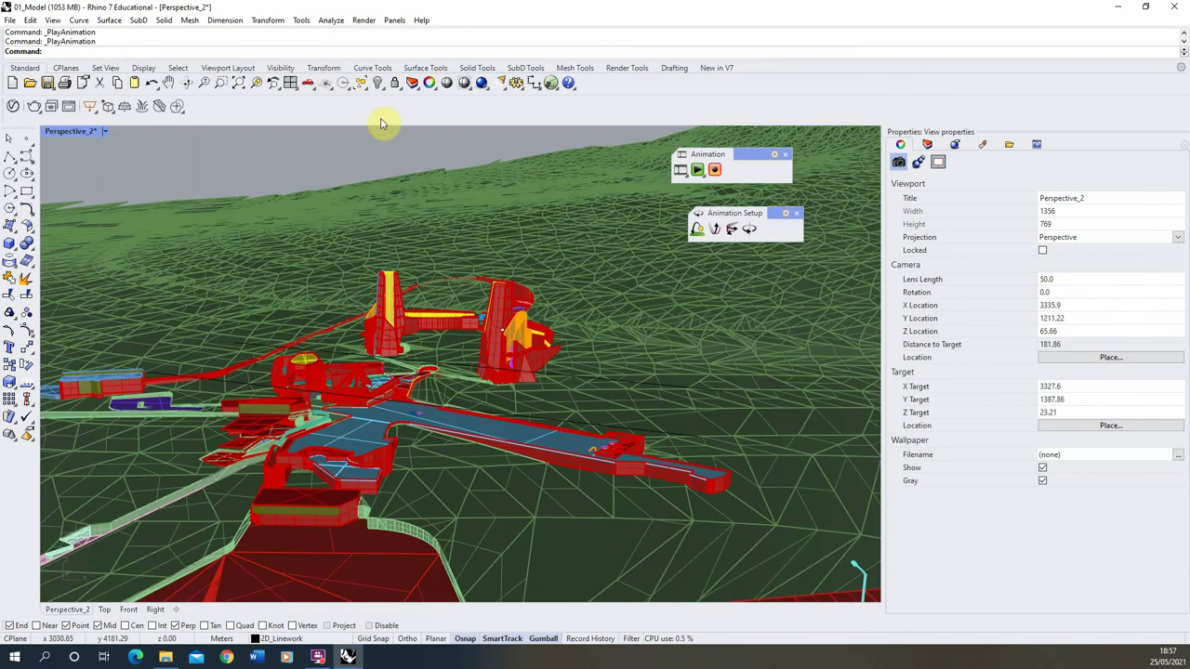
# Turn off Override Production Render Quality in the advanced settings of the render properties.
pyautogui.click(363, 20)
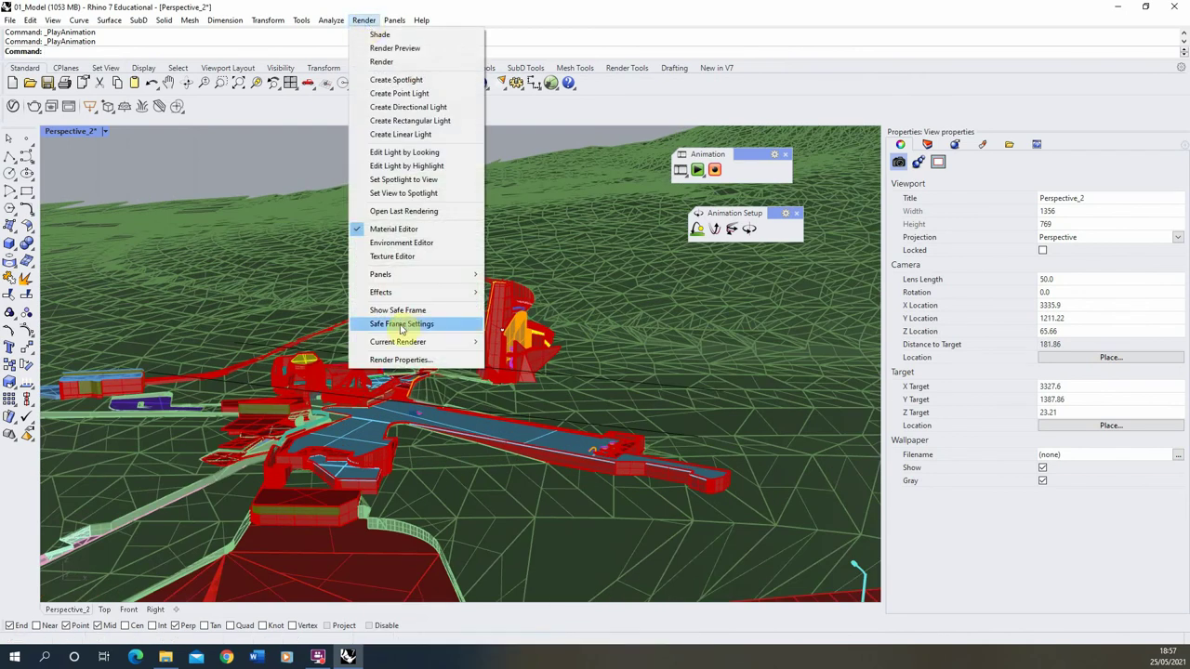
pyautogui.click(395, 360)
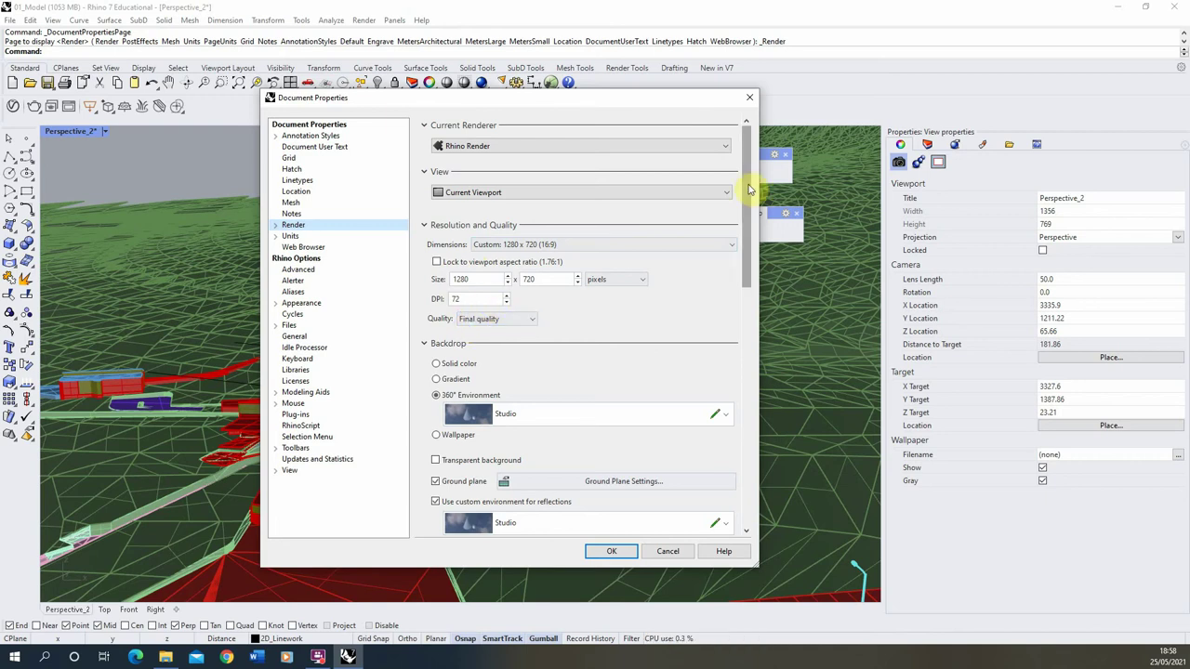
pyautogui.moveTo(744, 189); pyautogui.dragTo(752, 520)
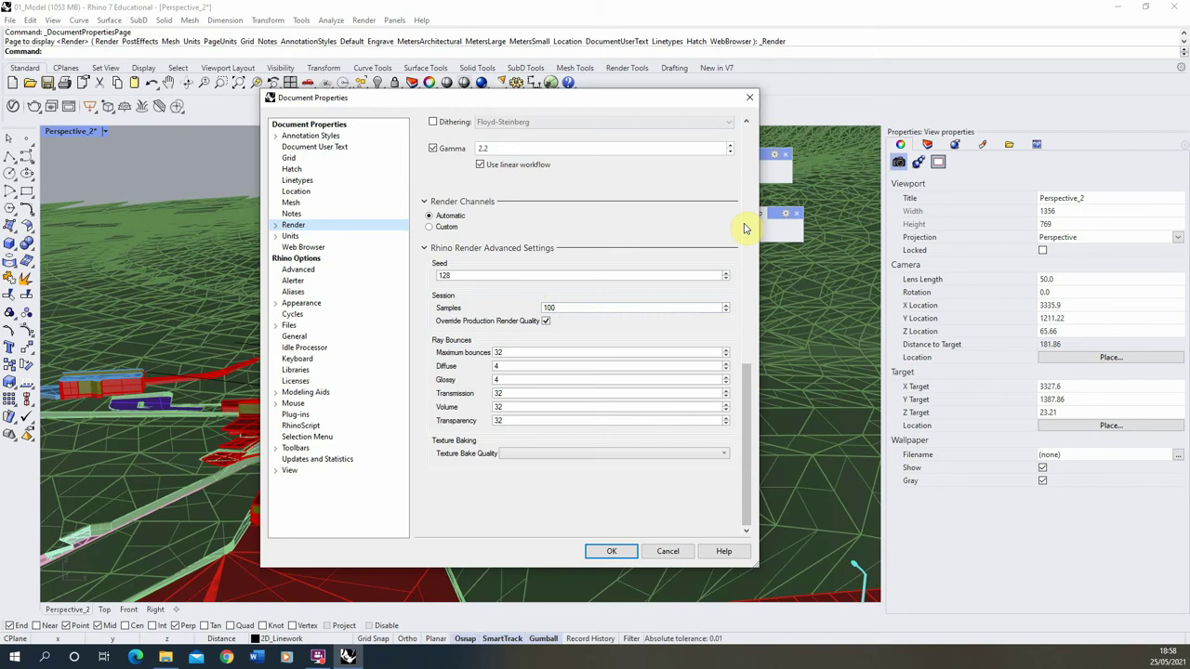
pyautogui.click(549, 307)
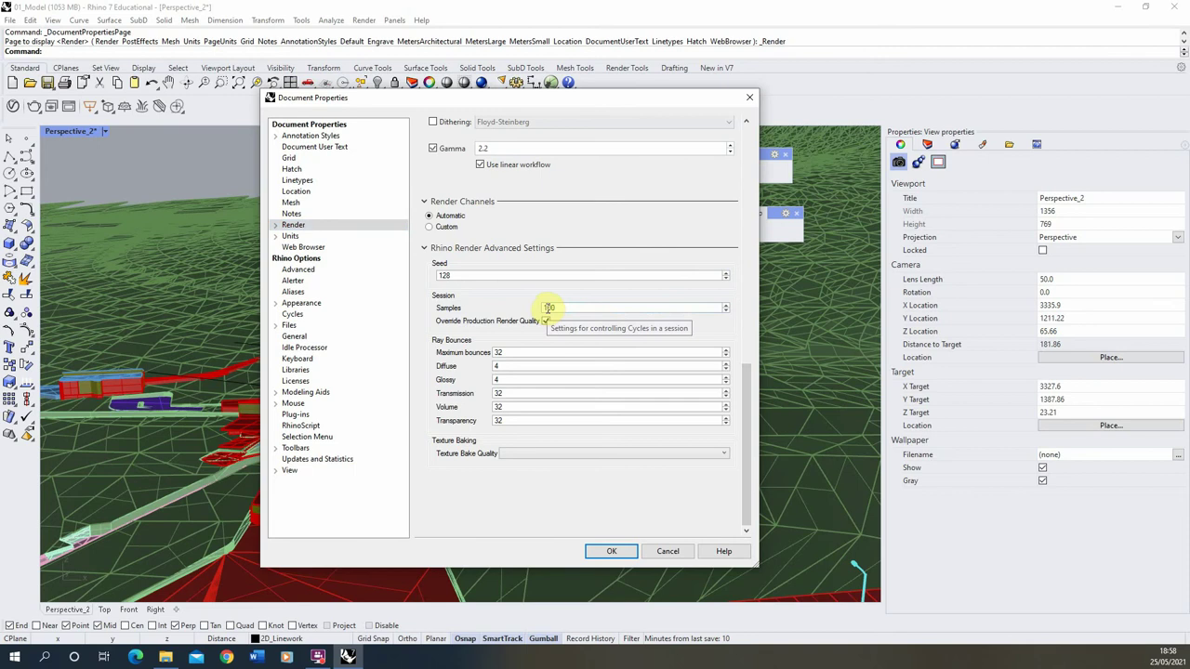
pyautogui.click(547, 322)
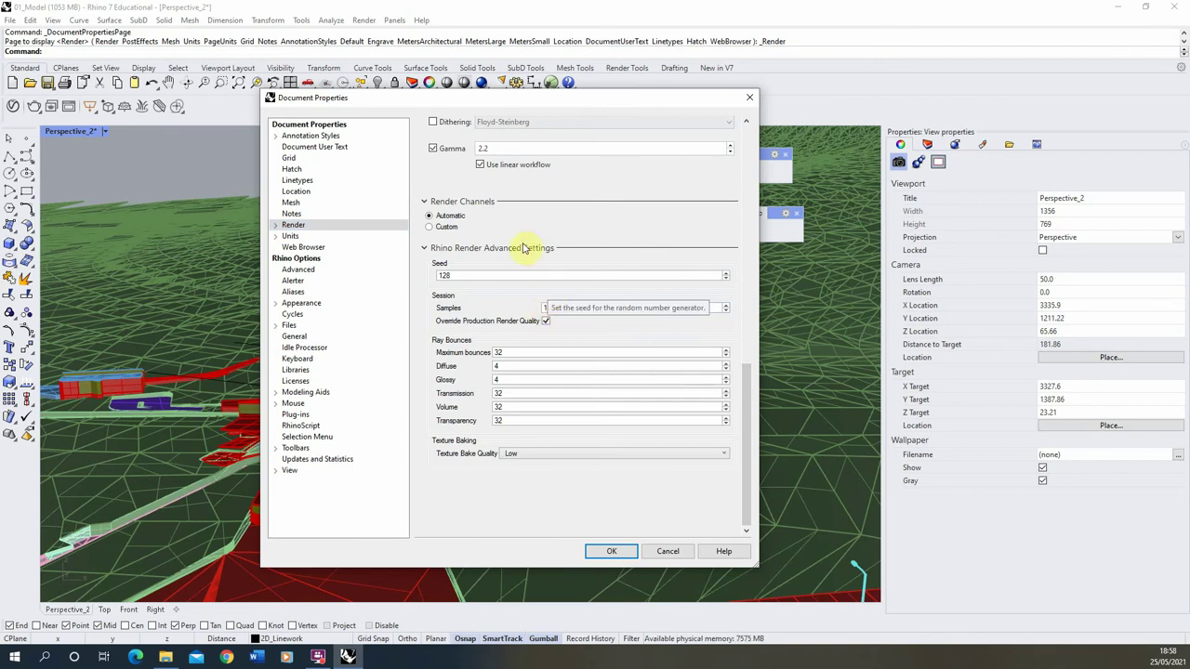
pyautogui.click(544, 322)
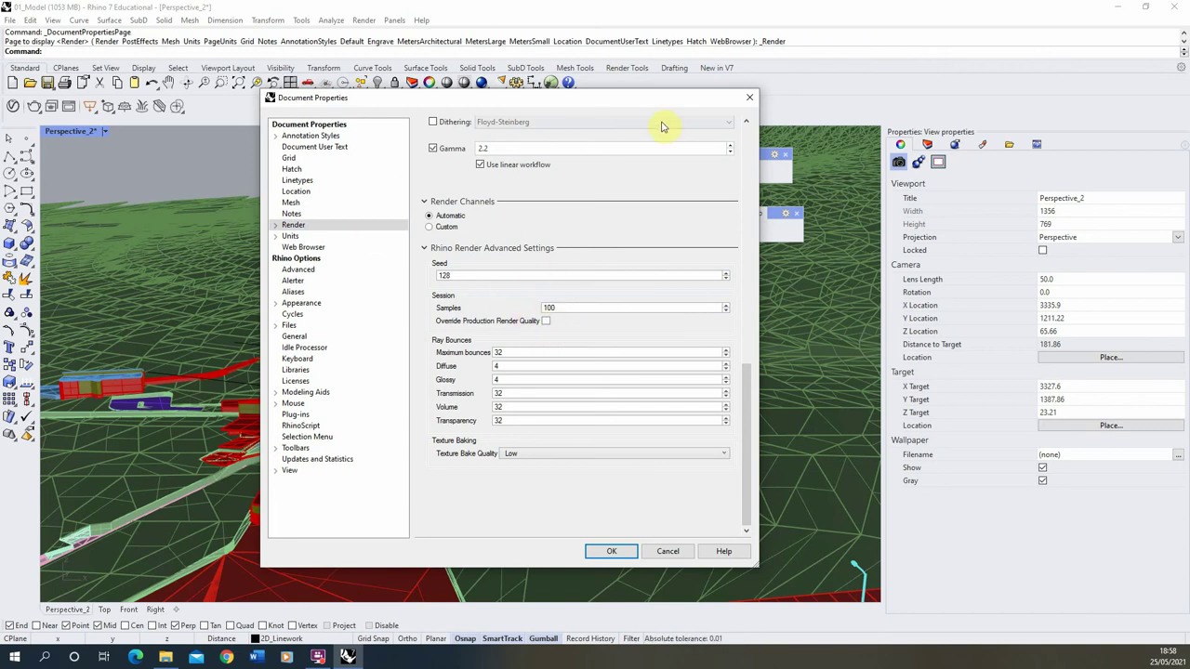
pyautogui.moveTo(751, 406); pyautogui.dragTo(749, 131)
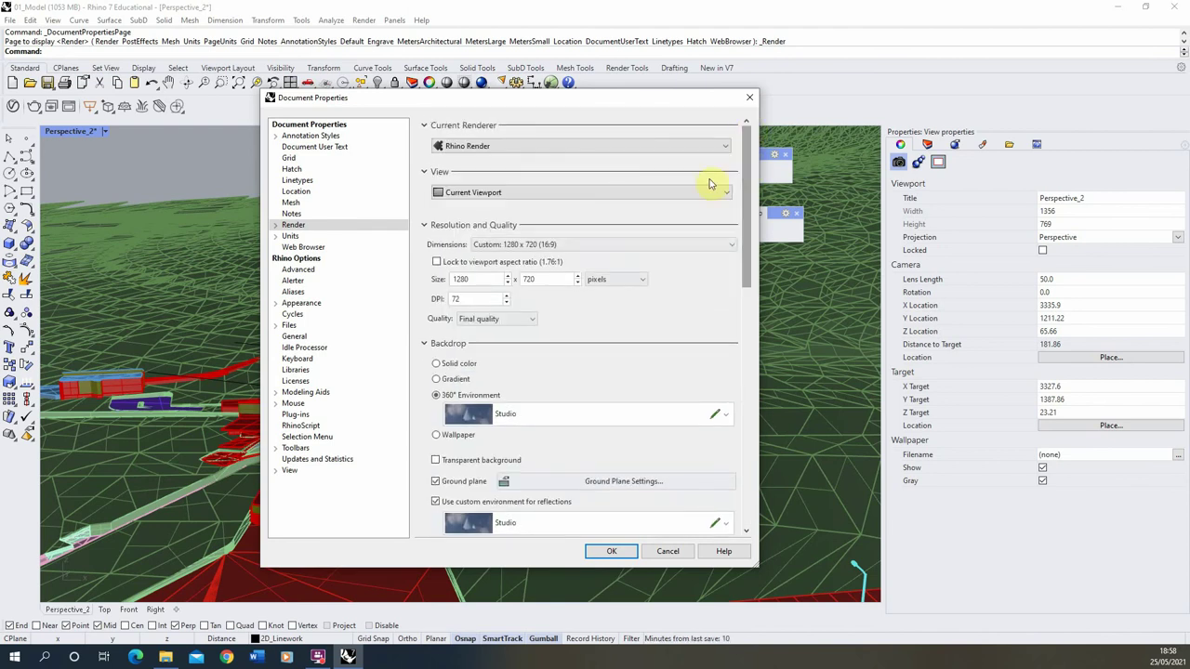
pyautogui.click(608, 552)
# Run a render preview of a closer perspective view, examine the tower's image quality up close, and stop the rendering.
pyautogui.scroll(3, 383, 312)
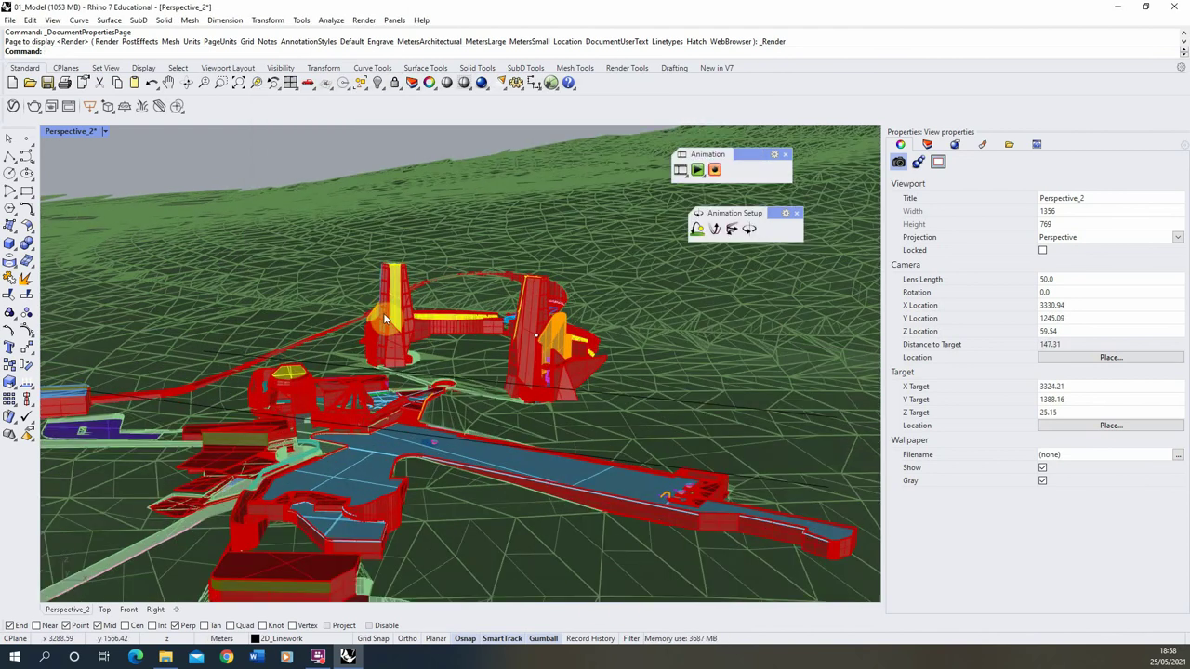
pyautogui.click(364, 19)
pyautogui.click(397, 46)
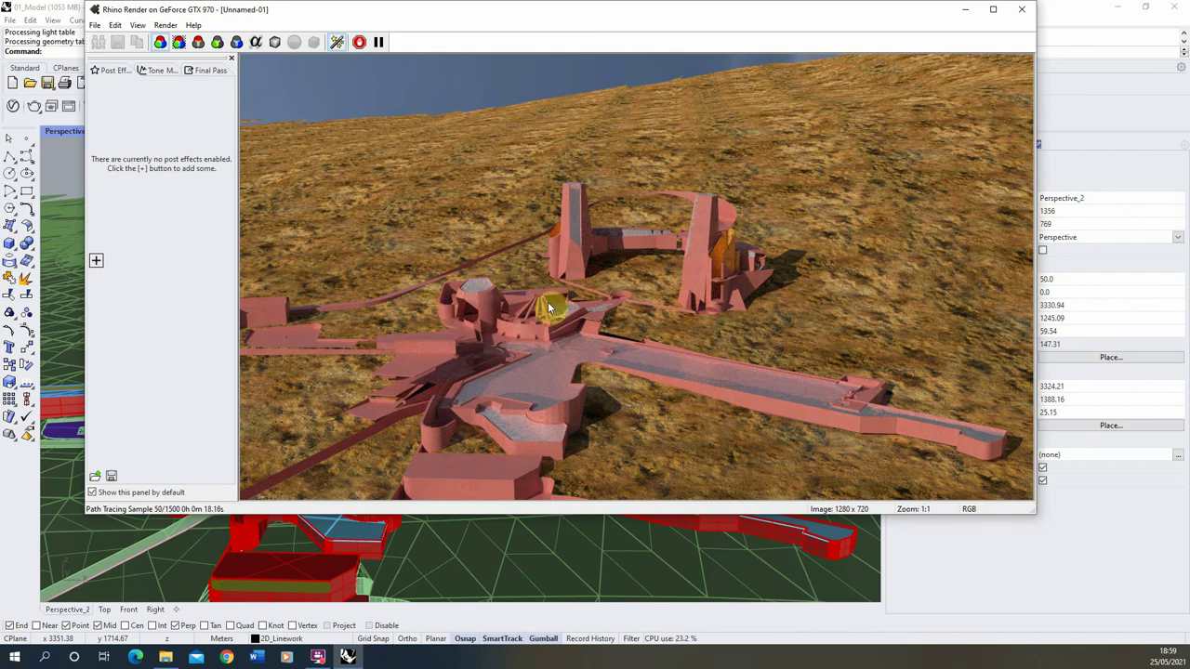
pyautogui.scroll(2, 585, 212)
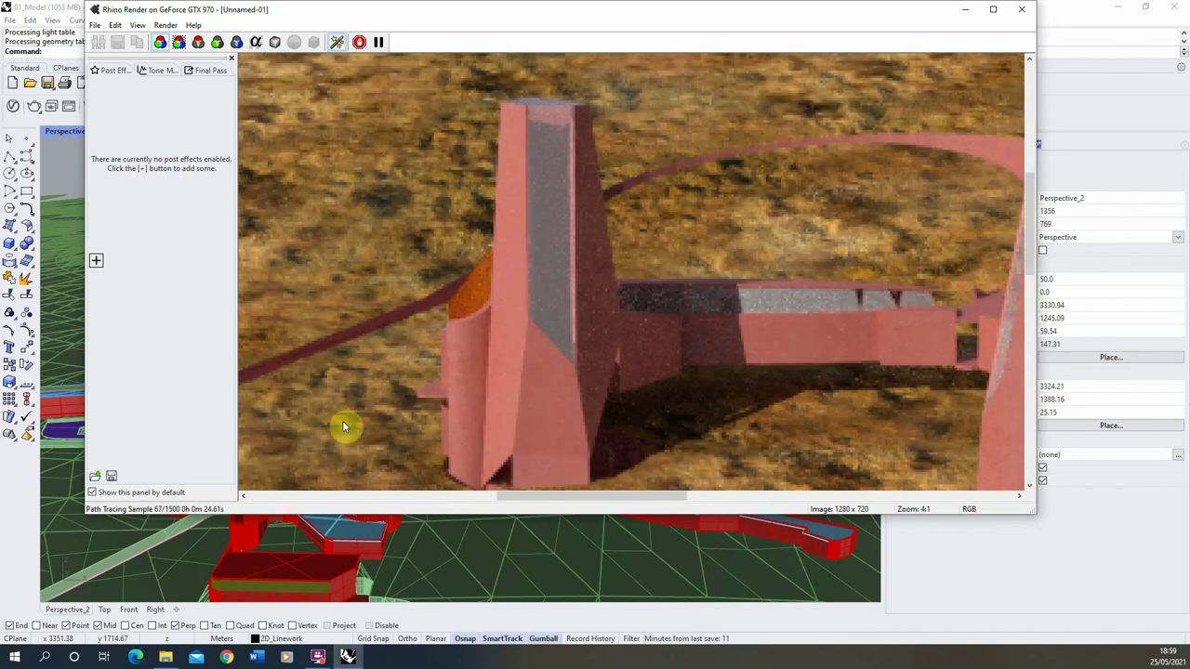
pyautogui.scroll(-1, 535, 270)
pyautogui.scroll(-3, 535, 270)
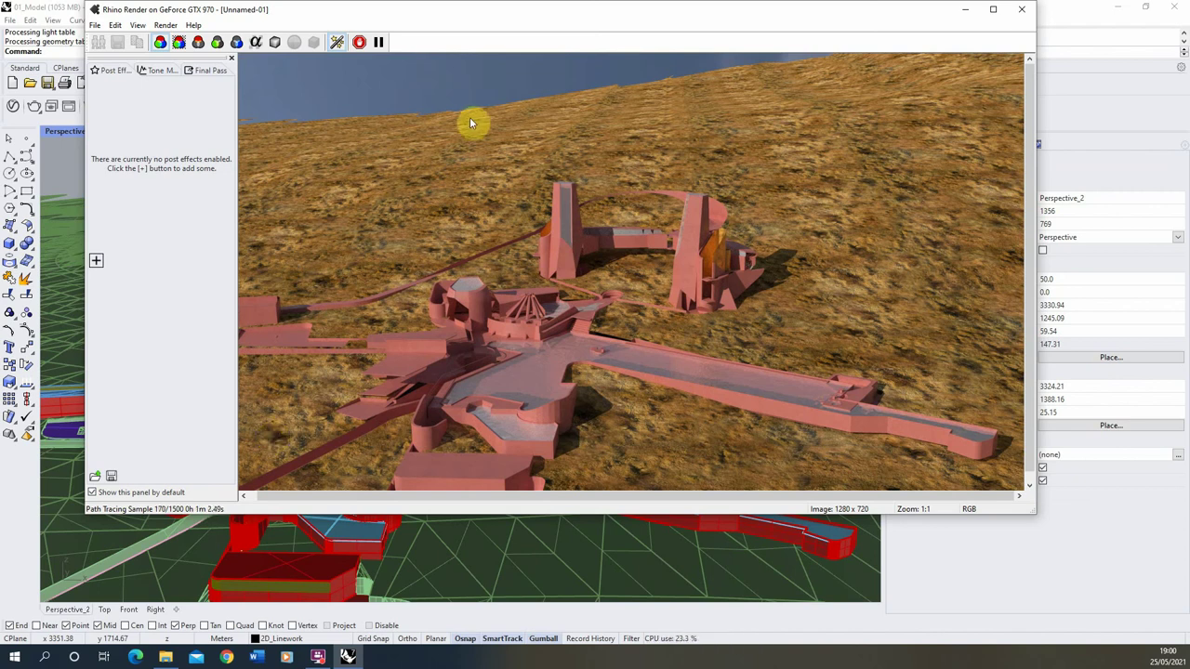
pyautogui.click(1022, 8)
pyautogui.click(643, 353)
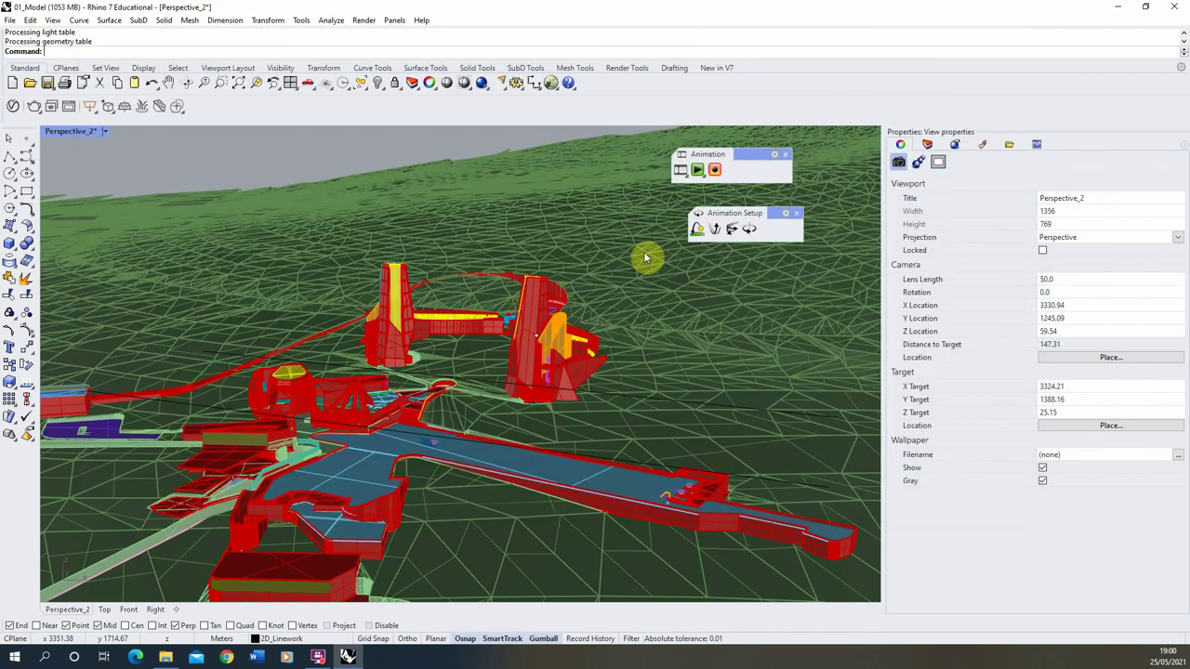
# In the render properties, set the session samples to 50 and turn on Override Production Render Quality.
pyautogui.click(363, 20)
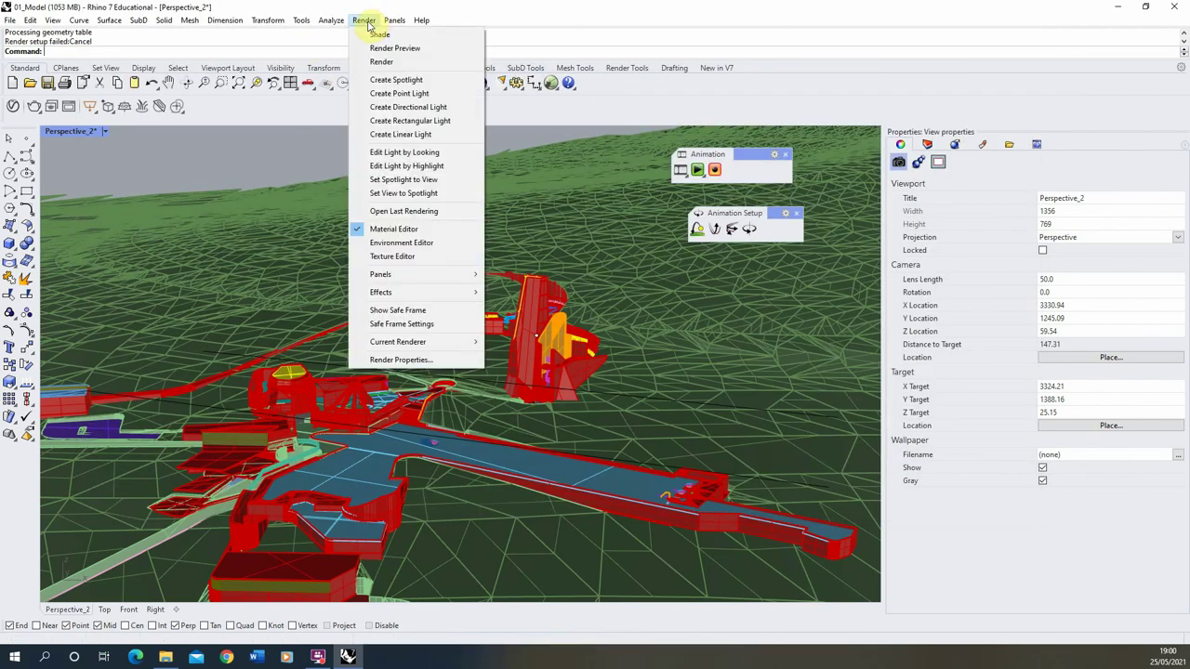
pyautogui.click(397, 361)
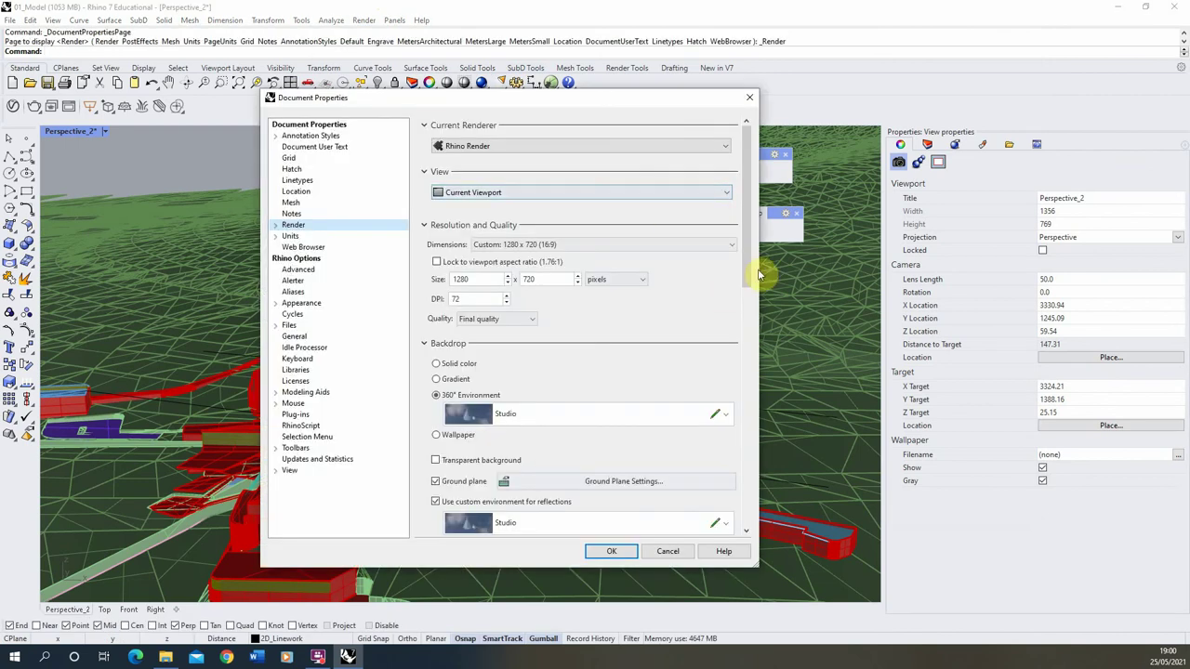
pyautogui.scroll(-5, 747, 254)
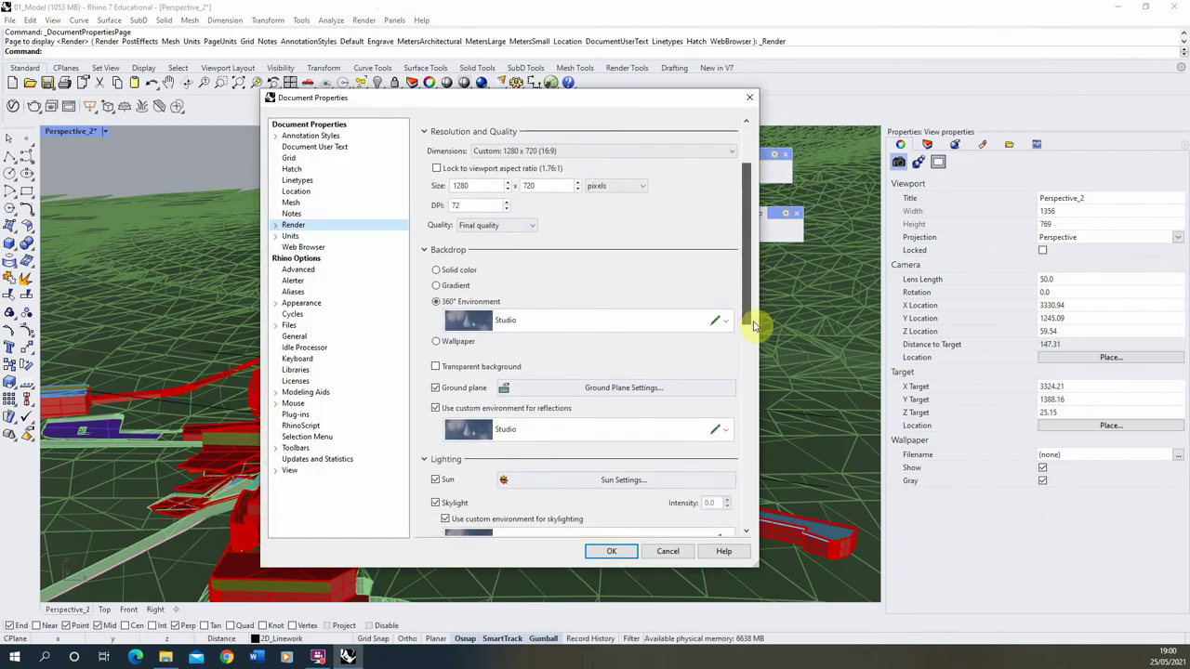
pyautogui.scroll(-9, 755, 512)
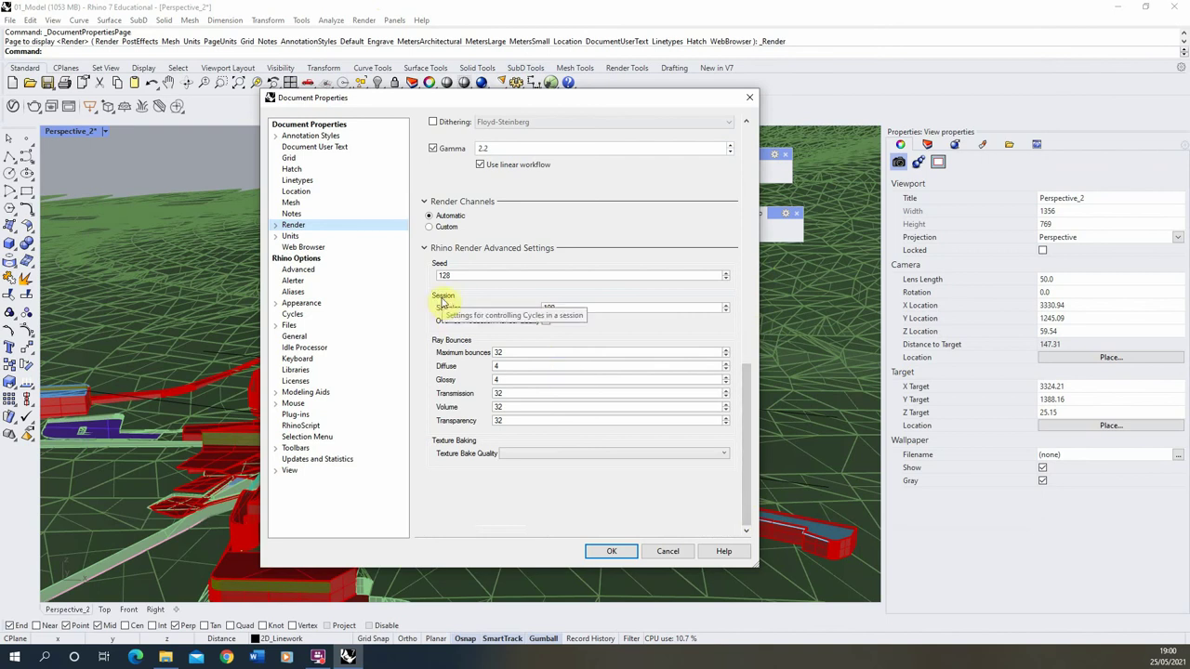
pyautogui.doubleClick(557, 309)
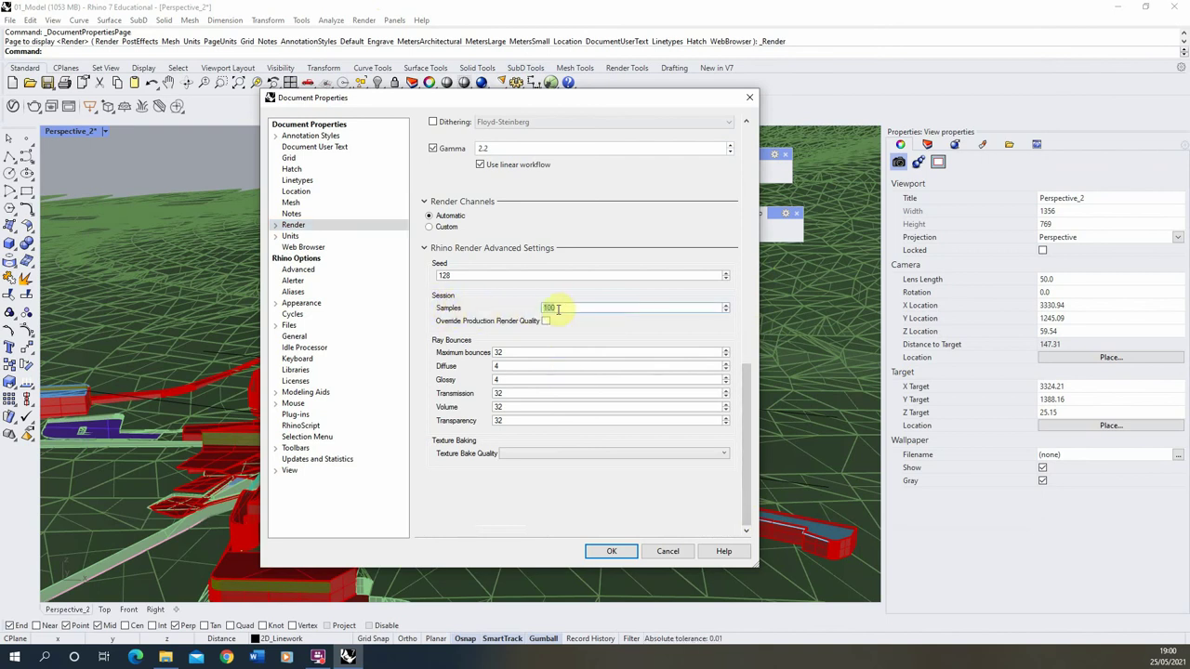
pyautogui.write('50')
pyautogui.click(562, 325)
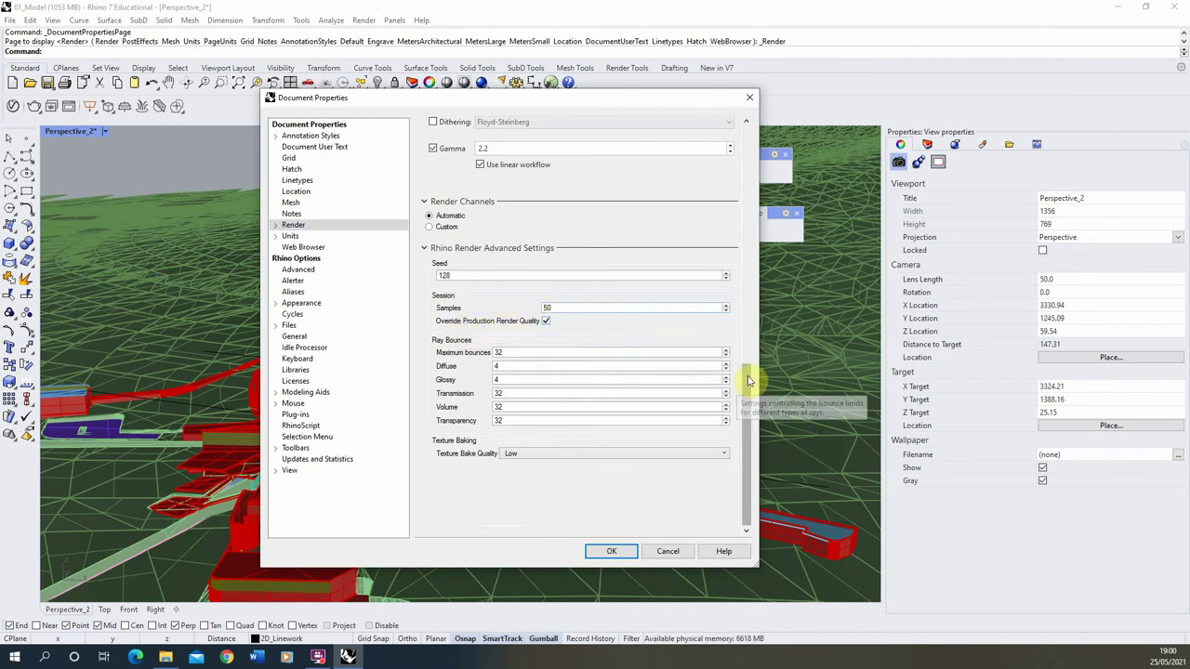
pyautogui.moveTo(749, 381); pyautogui.dragTo(750, 112)
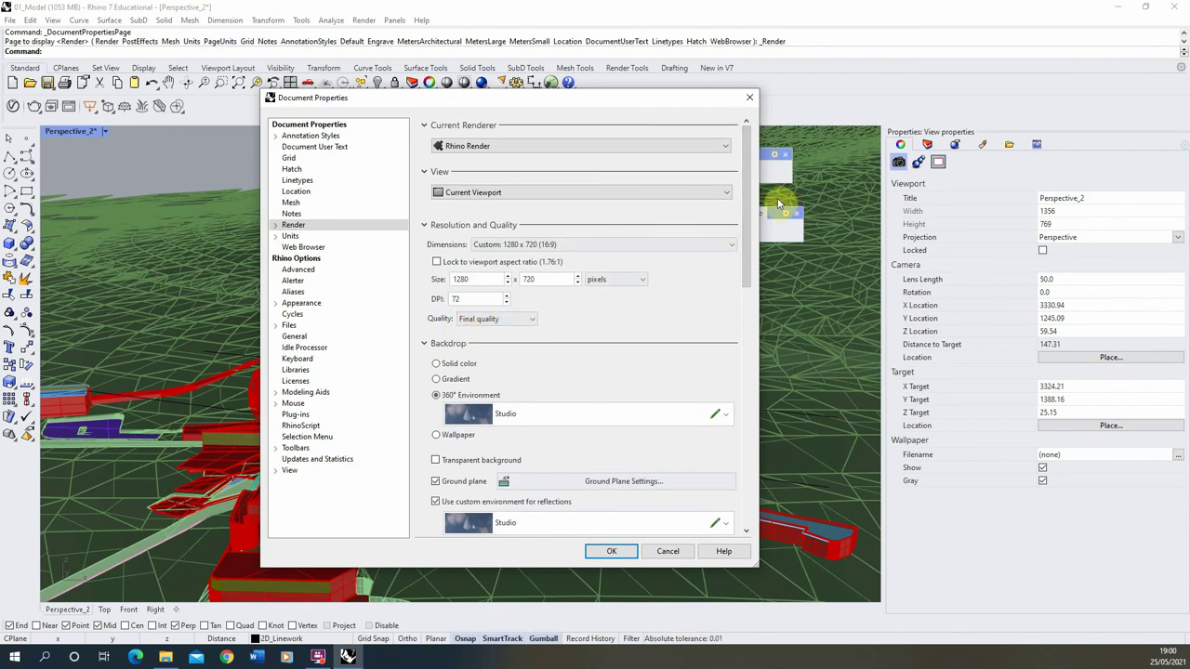
pyautogui.scroll(-10, 747, 353)
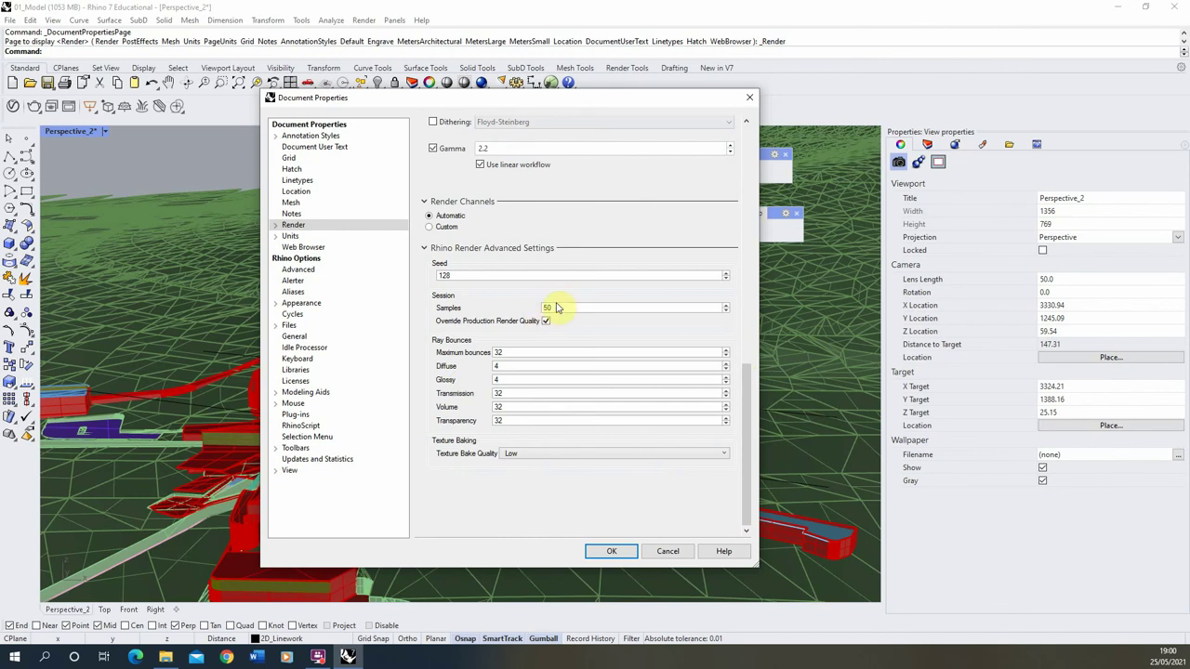
pyautogui.click(614, 552)
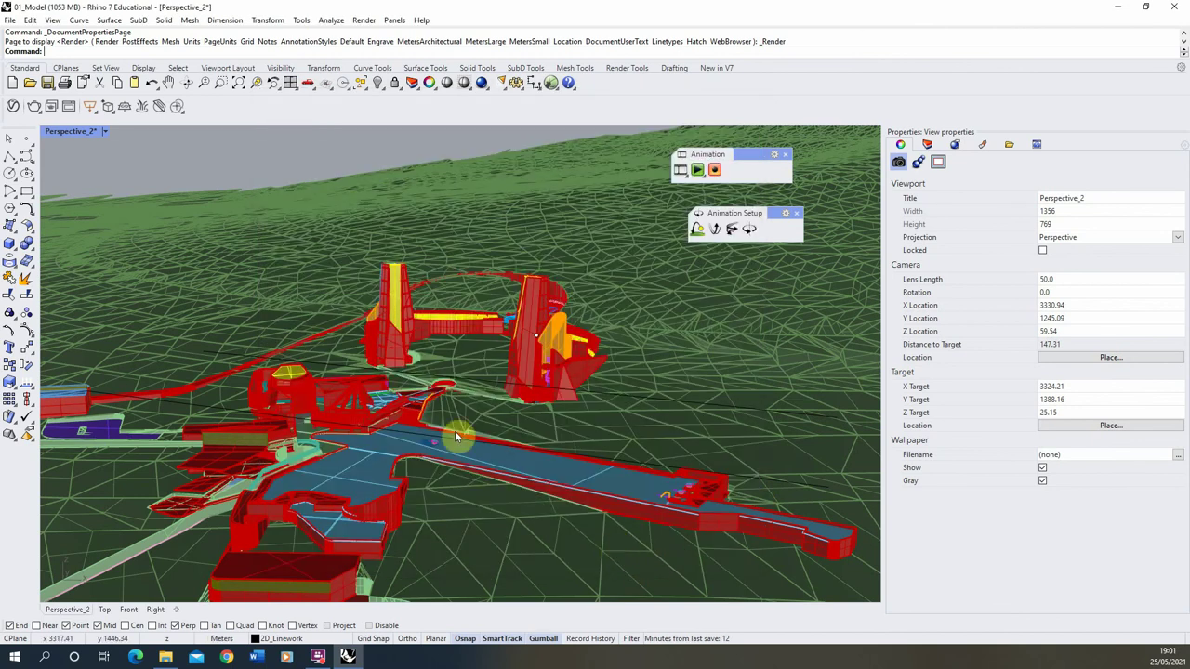
# Run a render preview with the reduced sample count until it completes, and close the render window.
pyautogui.click(363, 20)
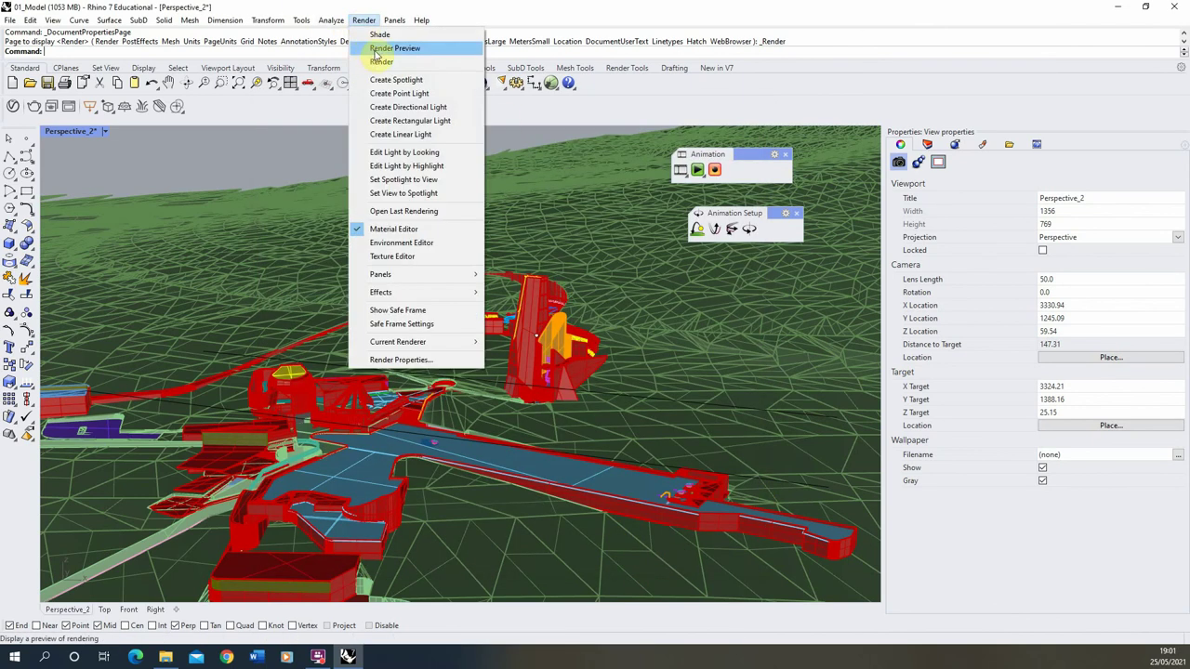
pyautogui.click(376, 50)
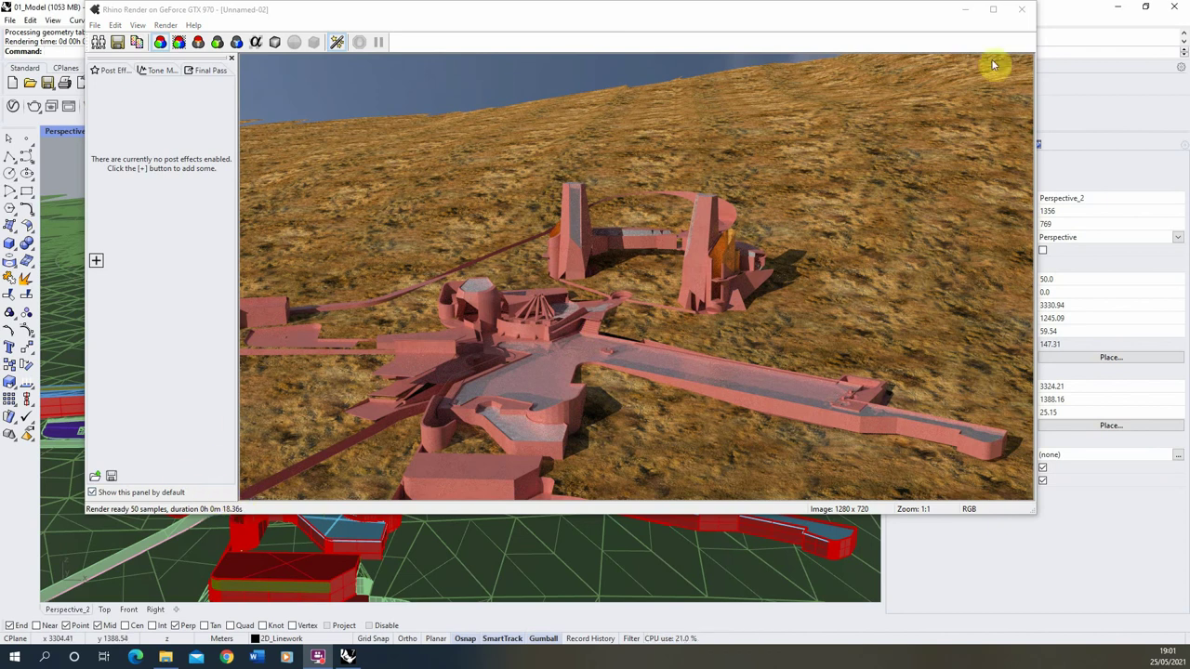
pyautogui.click(1022, 10)
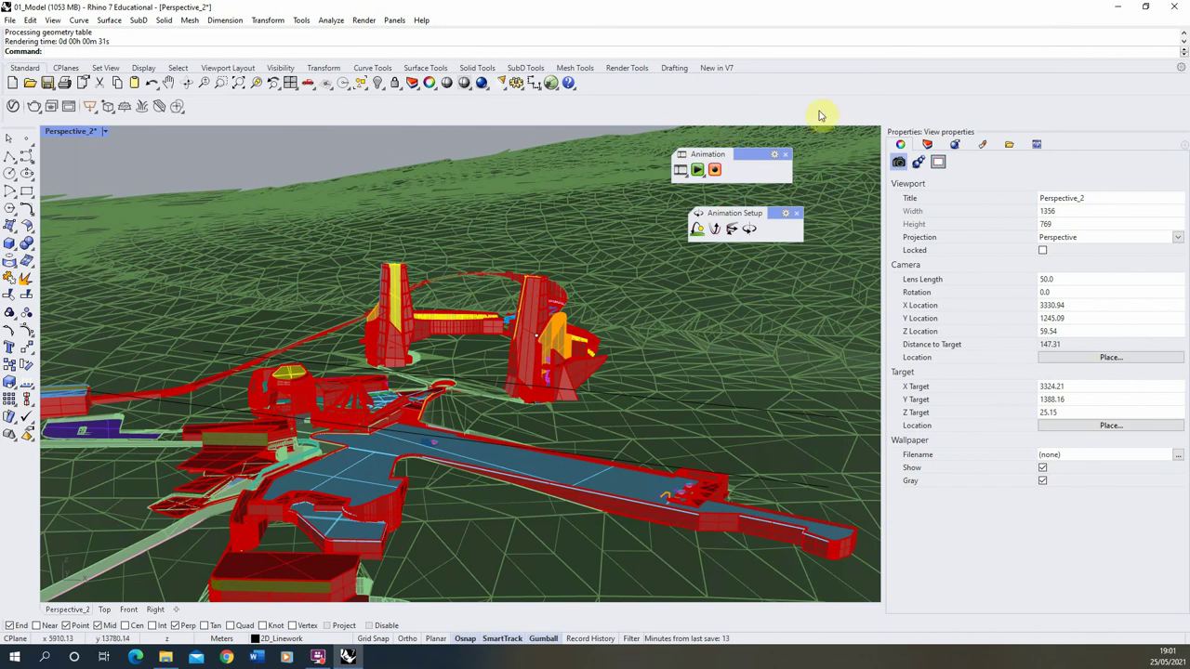
# Start recording the path animation frames to the Animation folder in Documents, and stop the rendering early.
pyautogui.click(697, 169)
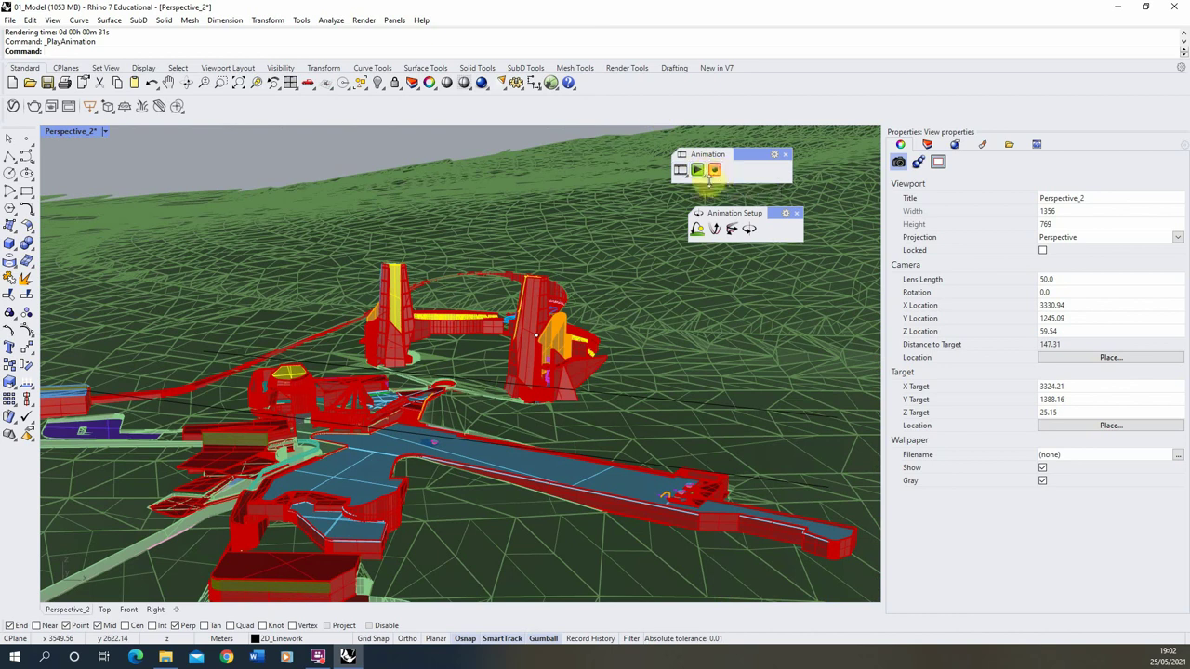
pyautogui.click(715, 171)
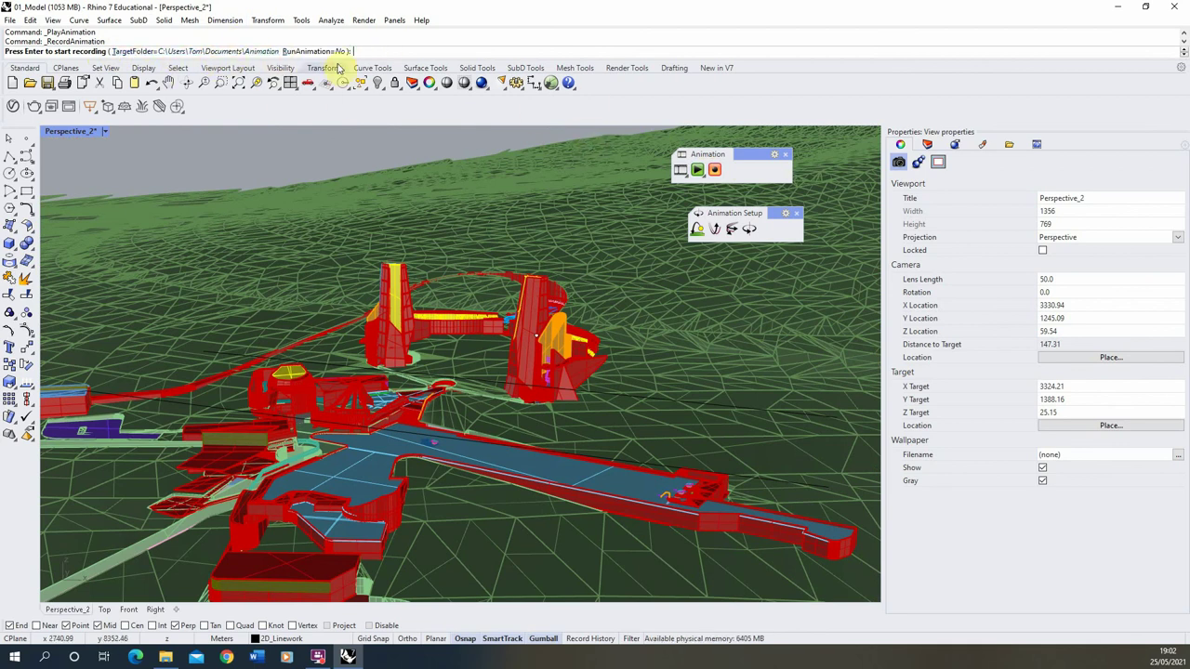
pyautogui.press('Return')
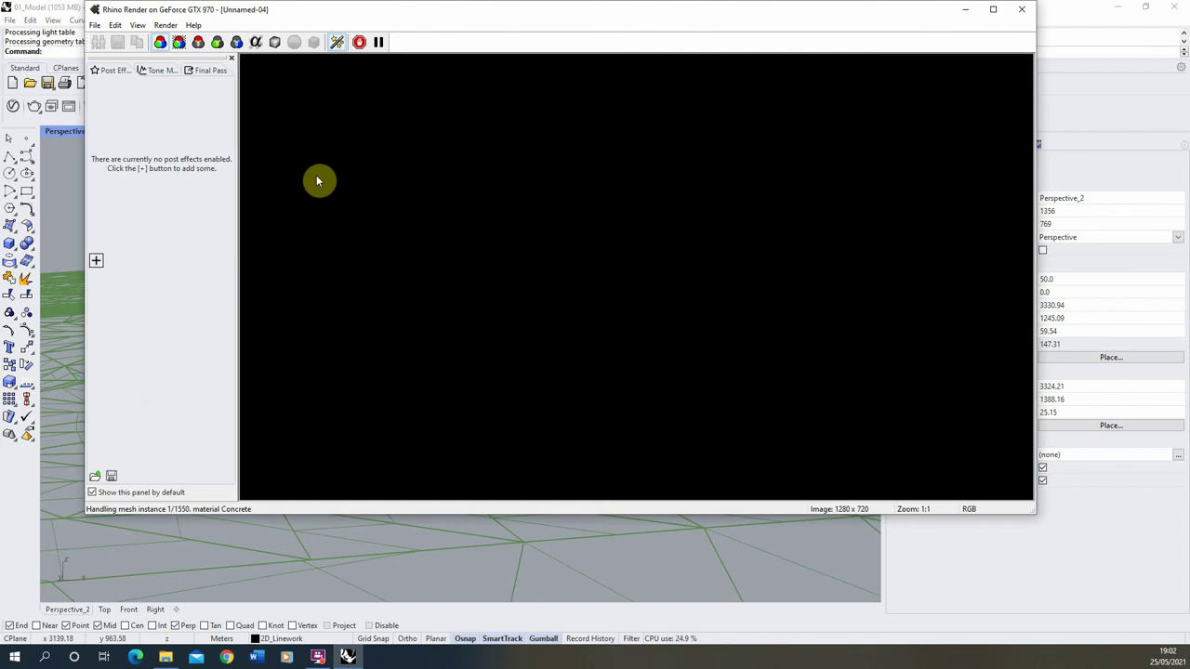
pyautogui.click(1022, 11)
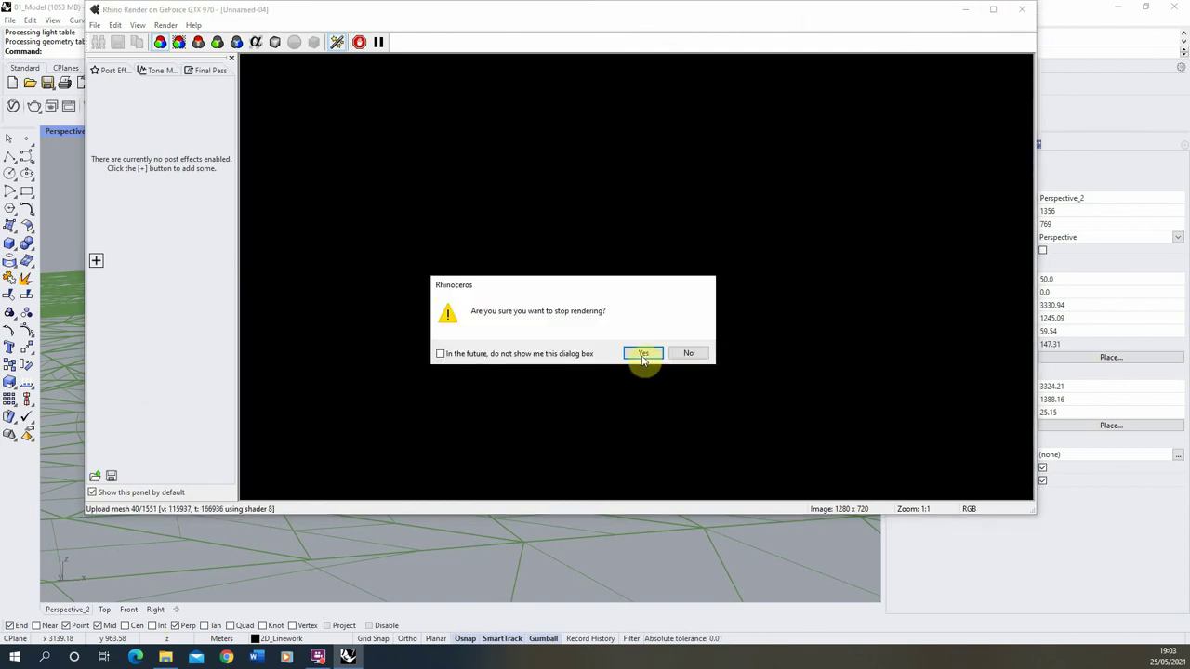
pyautogui.click(643, 353)
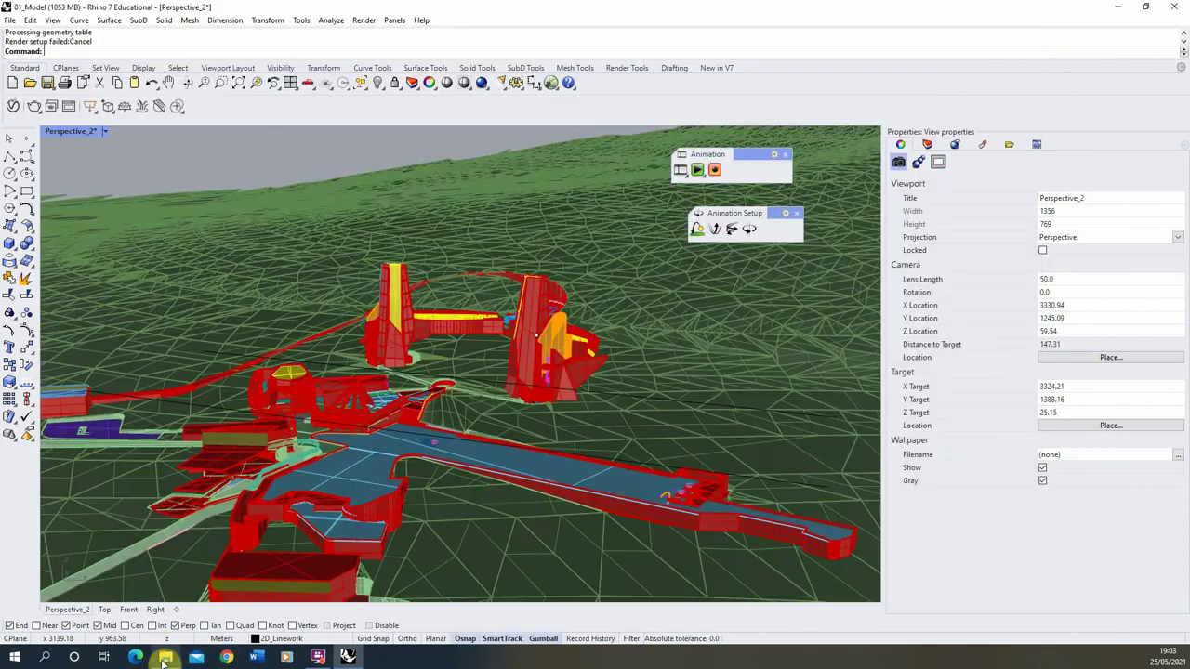
# Switch to File Explorer and look through the full sequence of rendered frames in the Camera Path folder 1.
pyautogui.click(164, 659)
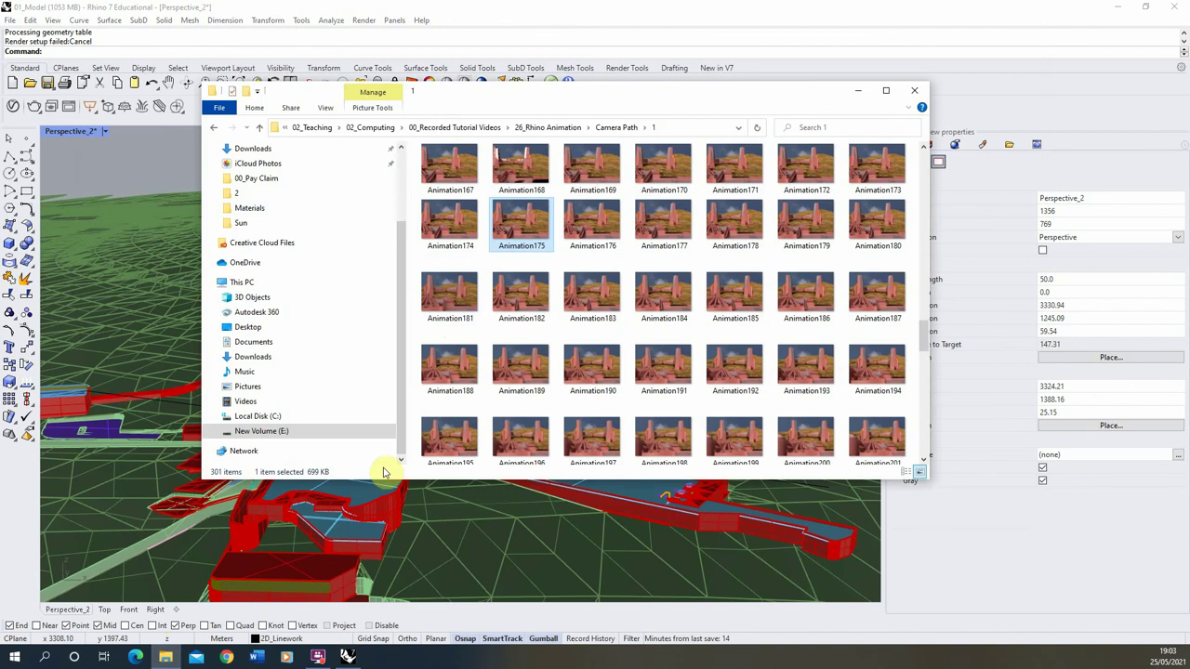
pyautogui.moveTo(619, 101); pyautogui.dragTo(505, 126)
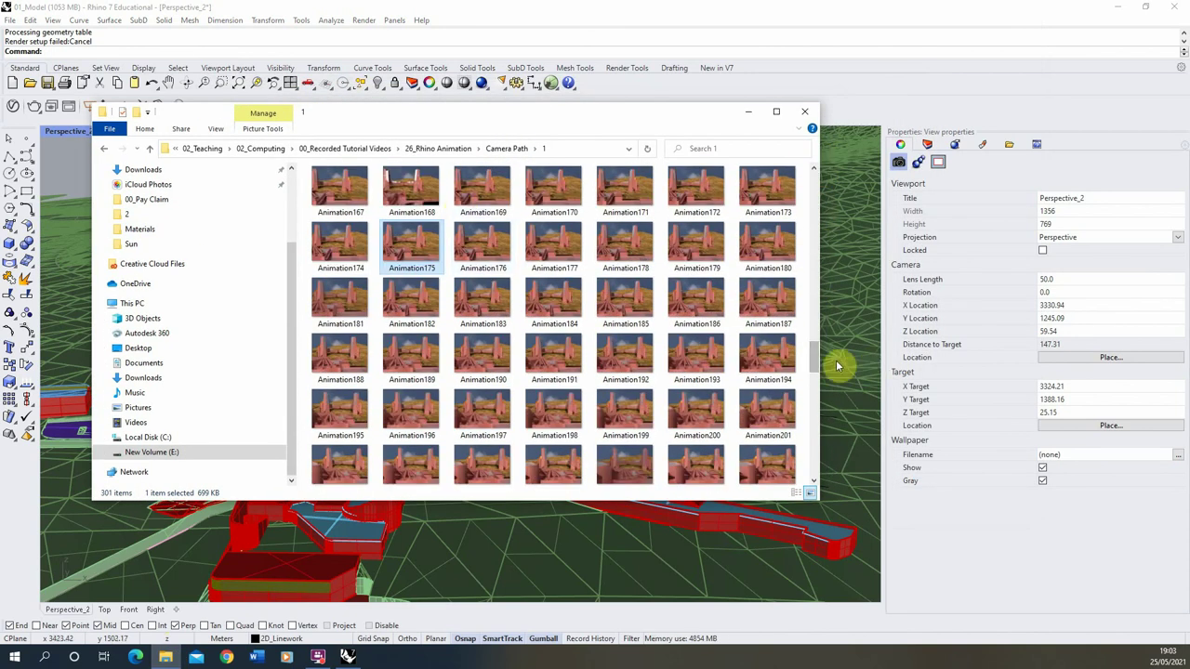
pyautogui.moveTo(815, 362); pyautogui.dragTo(813, 172)
pyautogui.click(776, 111)
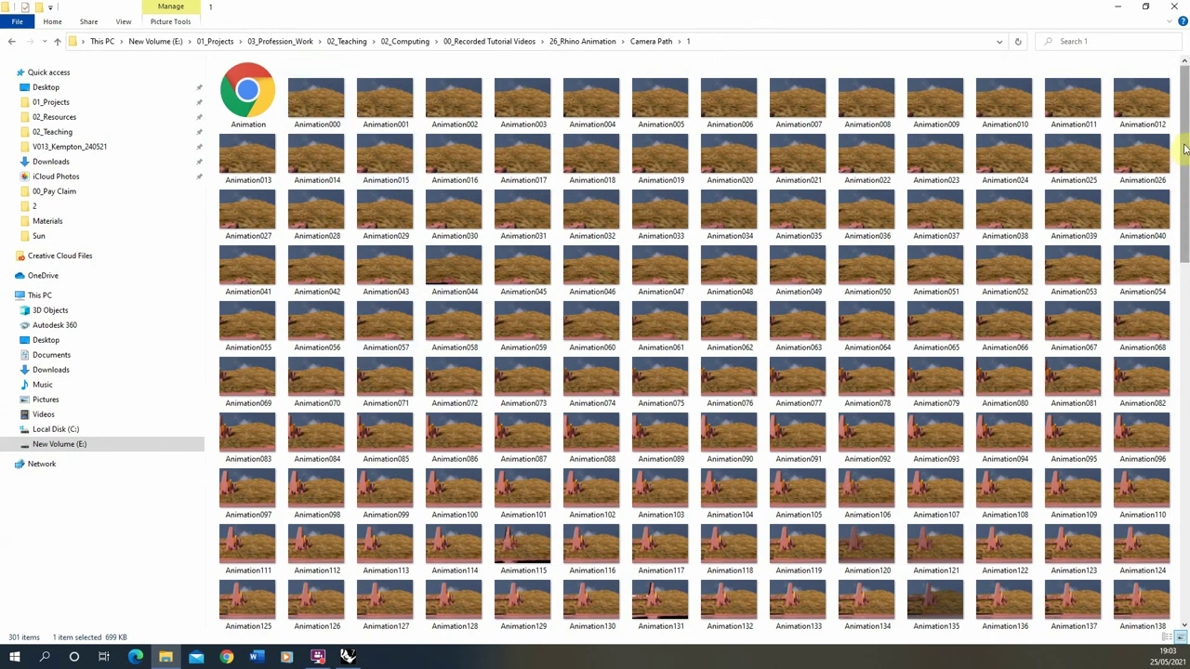
pyautogui.moveTo(1186, 154); pyautogui.dragTo(1185, 604)
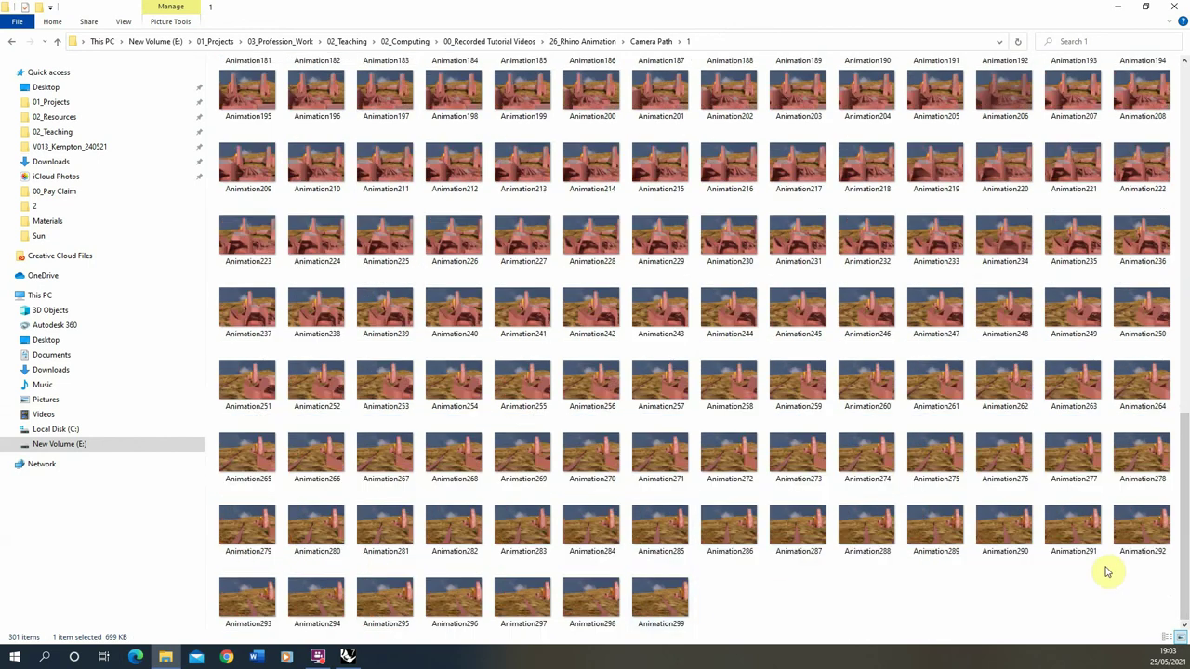
pyautogui.moveTo(1187, 526); pyautogui.dragTo(1182, 93)
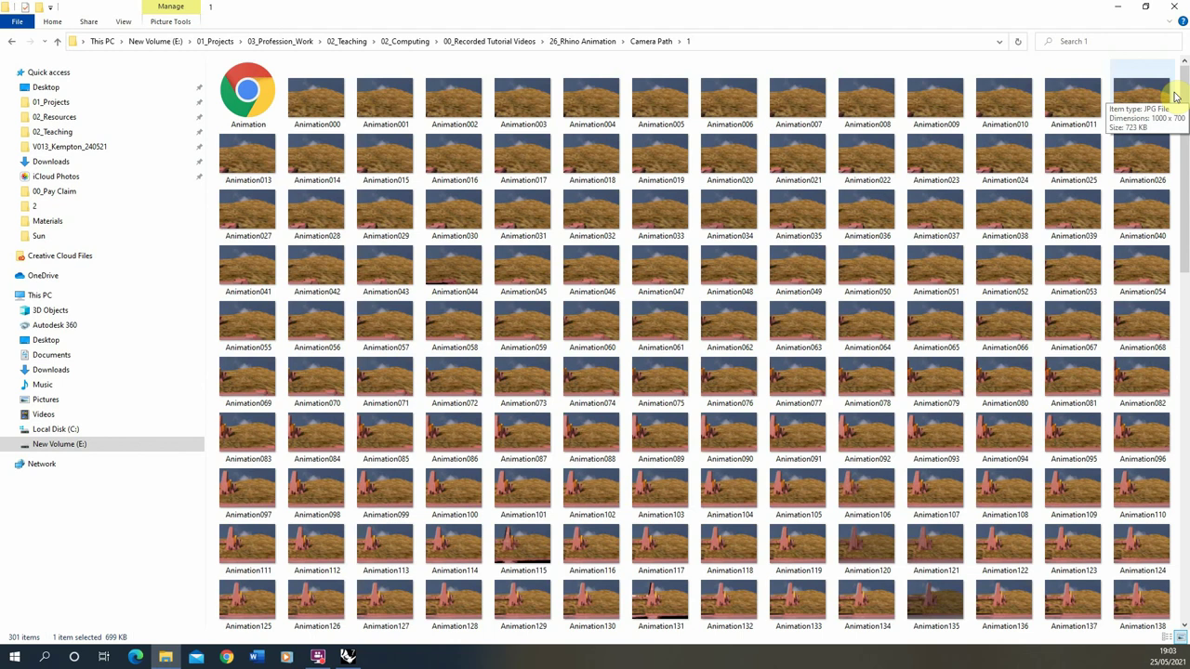
pyautogui.click(1116, 8)
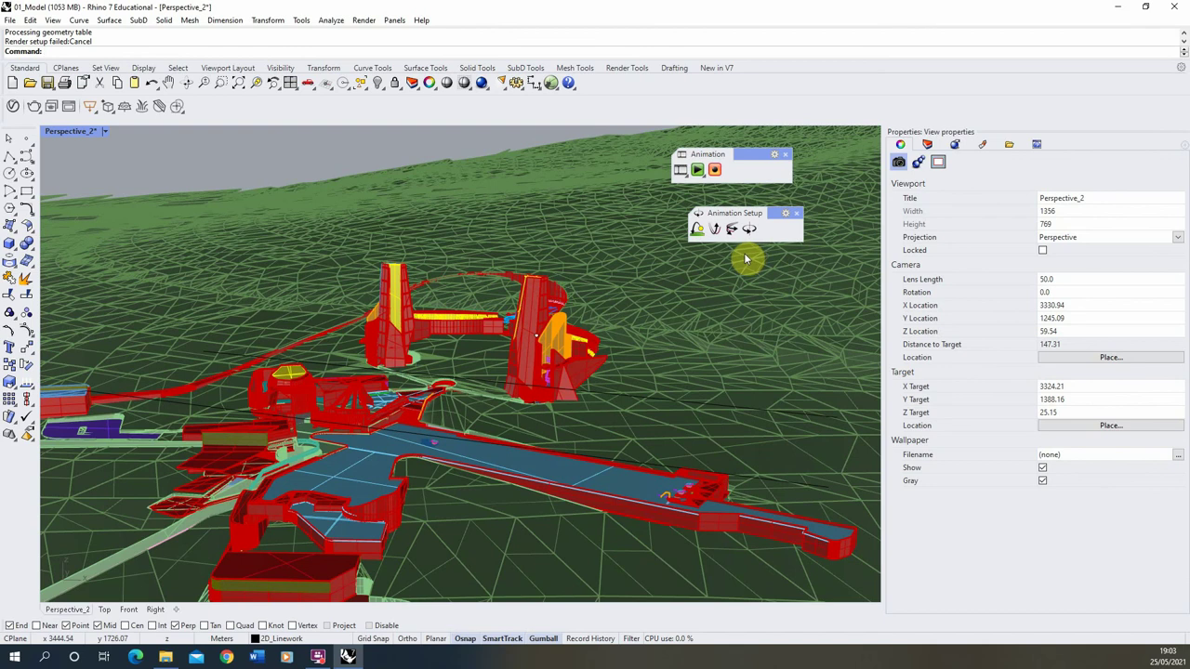
# Play back the path animation in the perspective viewport.
pyautogui.click(698, 169)
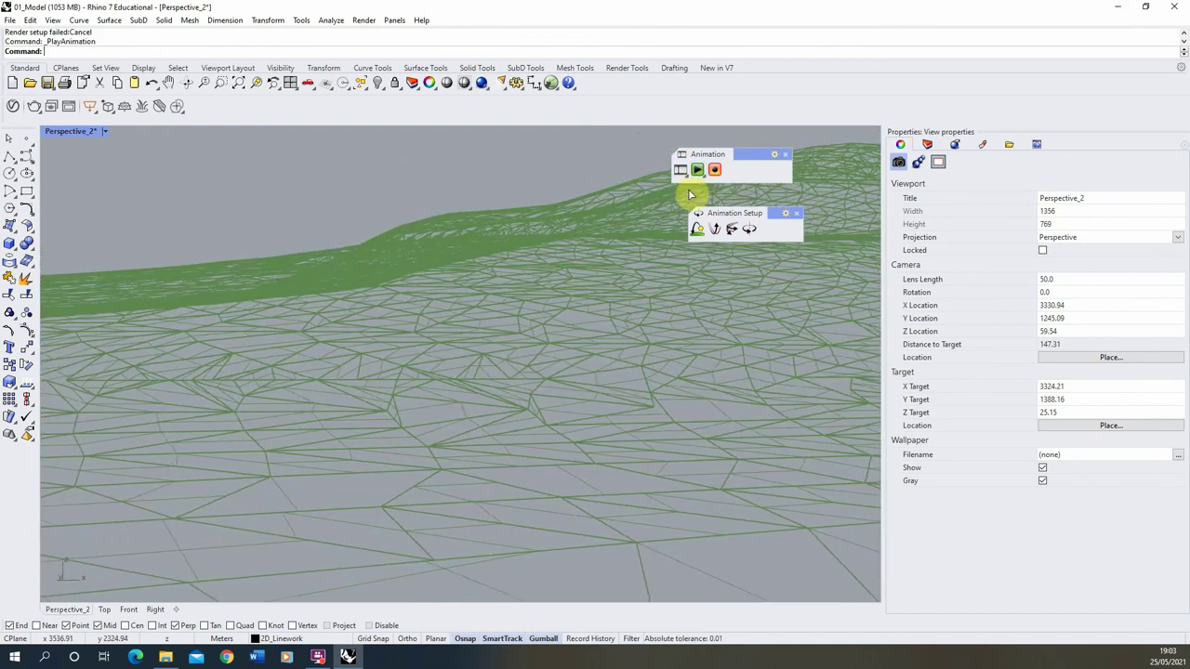